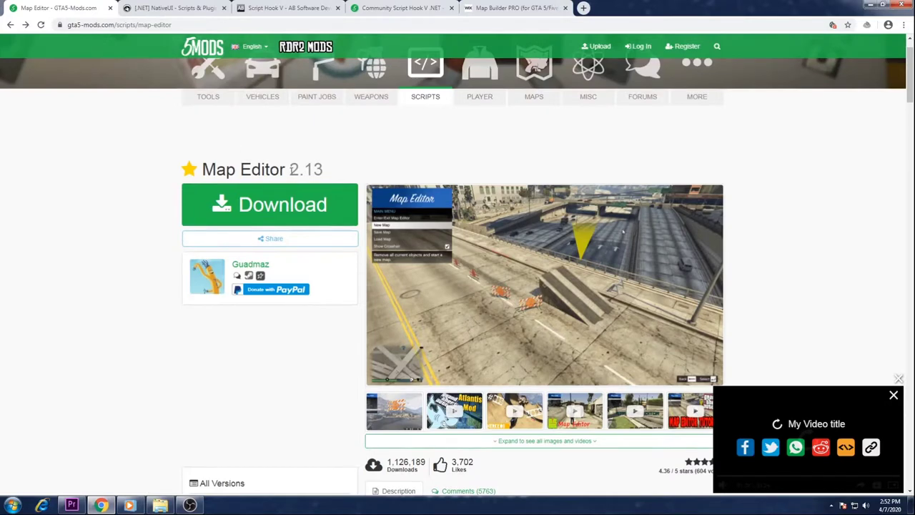
Review the download pages for NativeUI, Script Hook V, Community Script Hook V .NET and Map Builder PRO.
click(172, 7)
scroll(246, 155, up, 15)
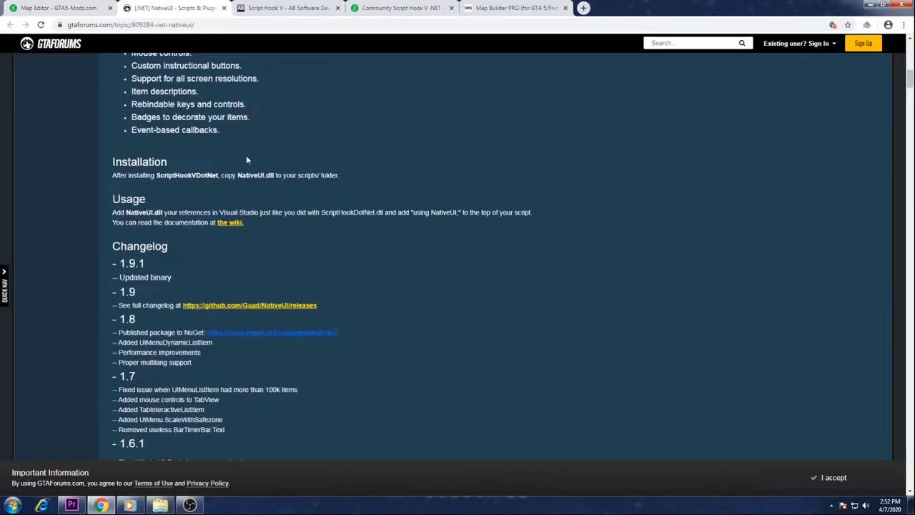
scroll(246, 155, up, 10)
scroll(204, 262, down, 3)
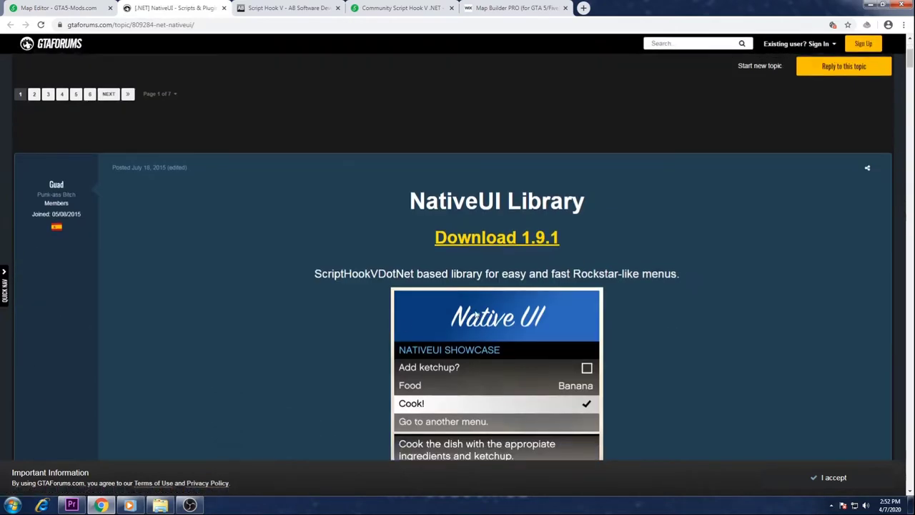
click(286, 8)
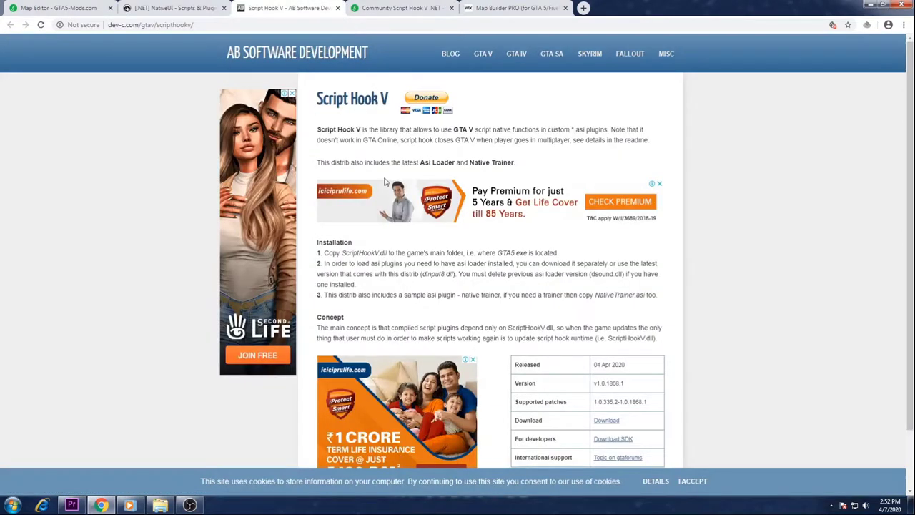
click(400, 8)
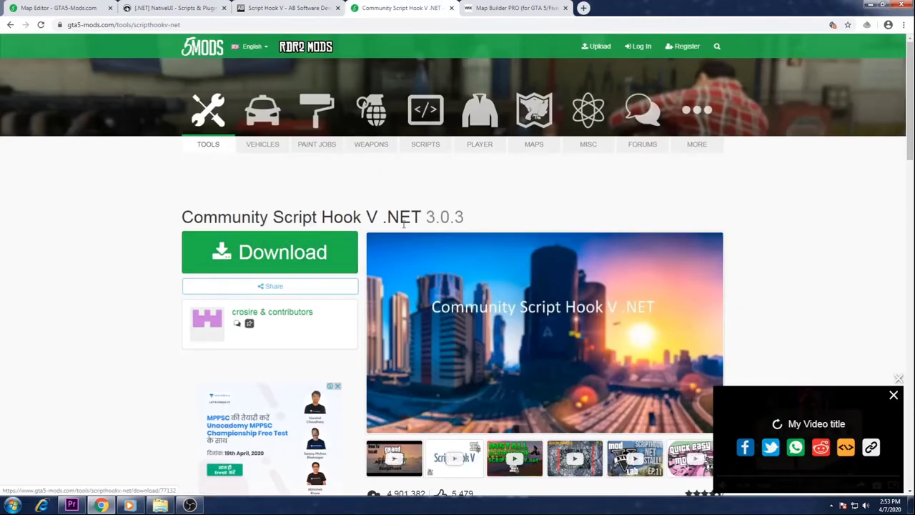
click(476, 7)
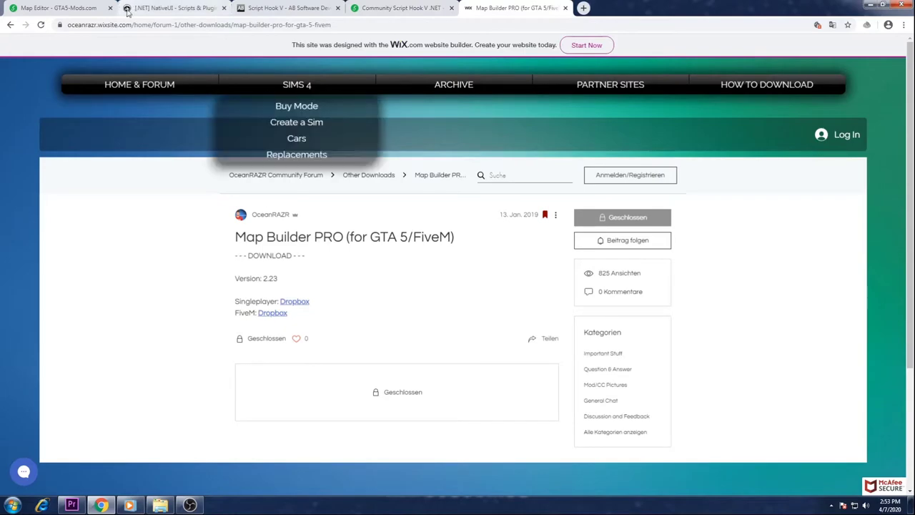
Switch from the browser to the desktop's MODS folder and open its MapEditor subfolder in a maximized window.
click(871, 7)
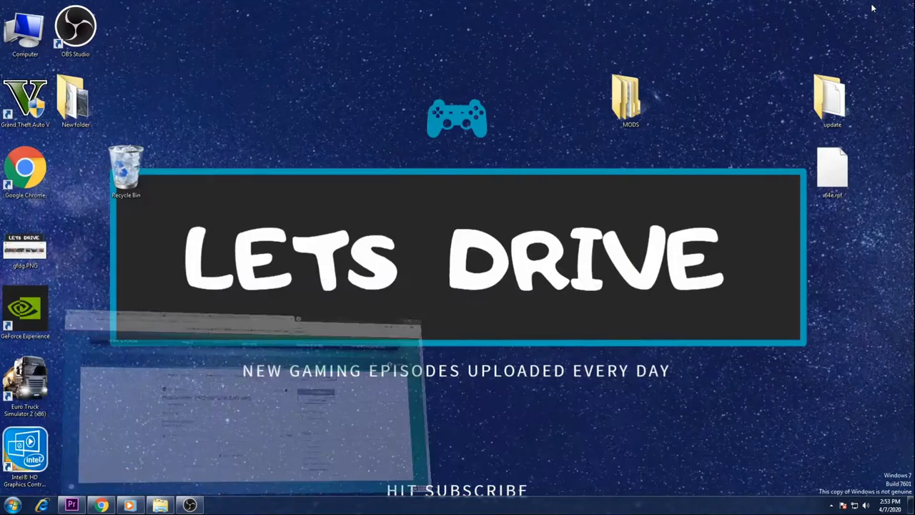
double_click(628, 104)
click(473, 65)
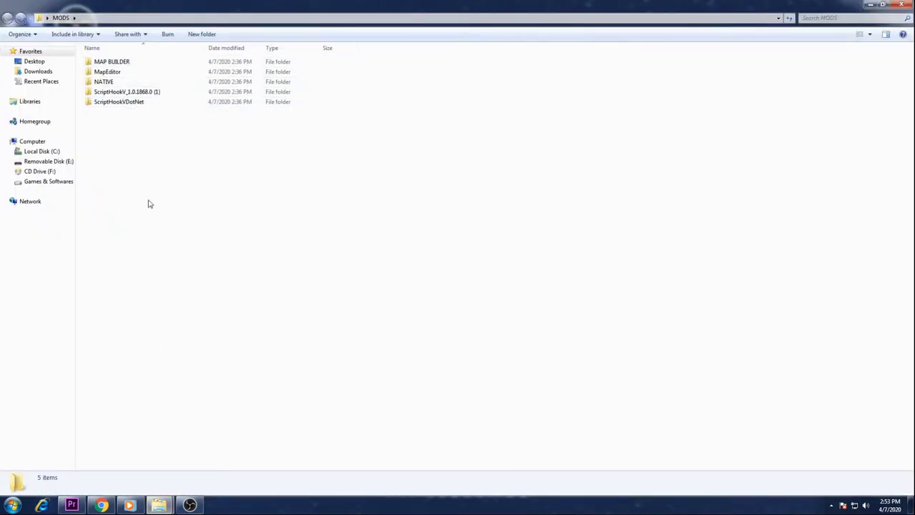
double_click(126, 72)
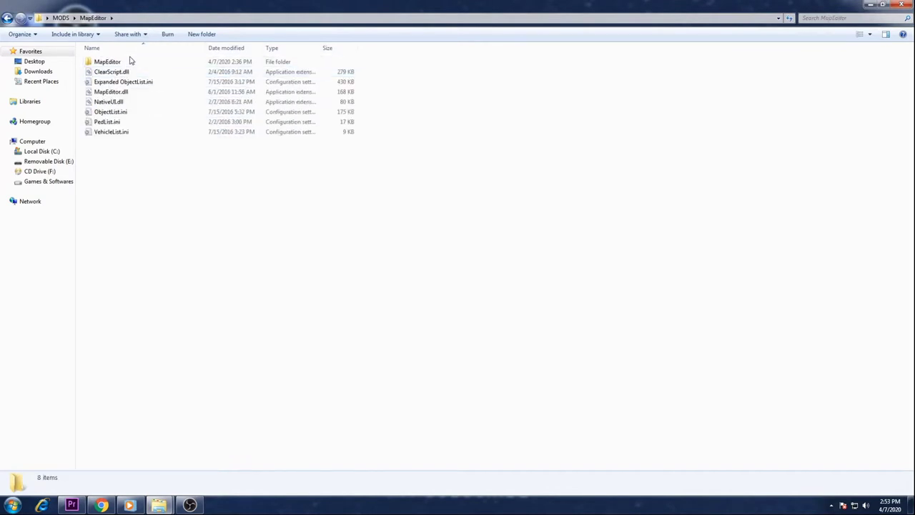
Open the scripts folder in the Grand Theft Auto V directory and shrink its window over the MapEditor folder.
mouse_move(161, 508)
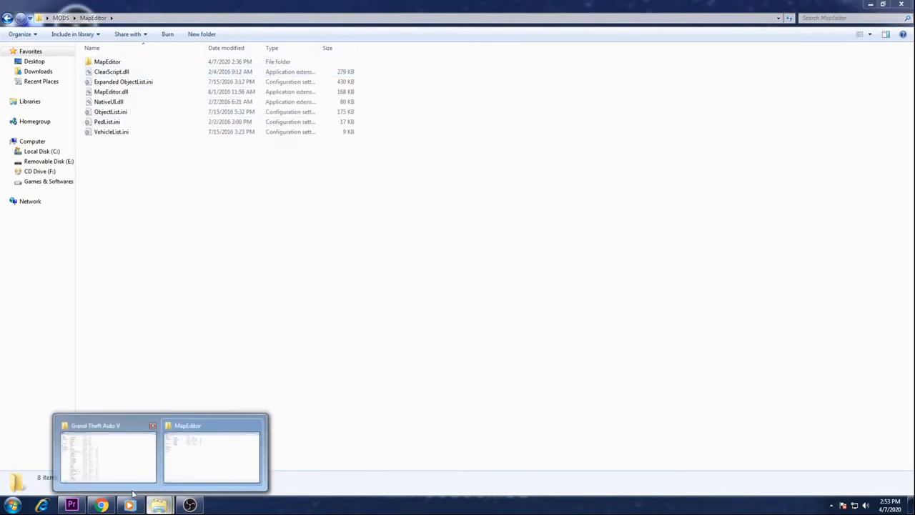
click(107, 450)
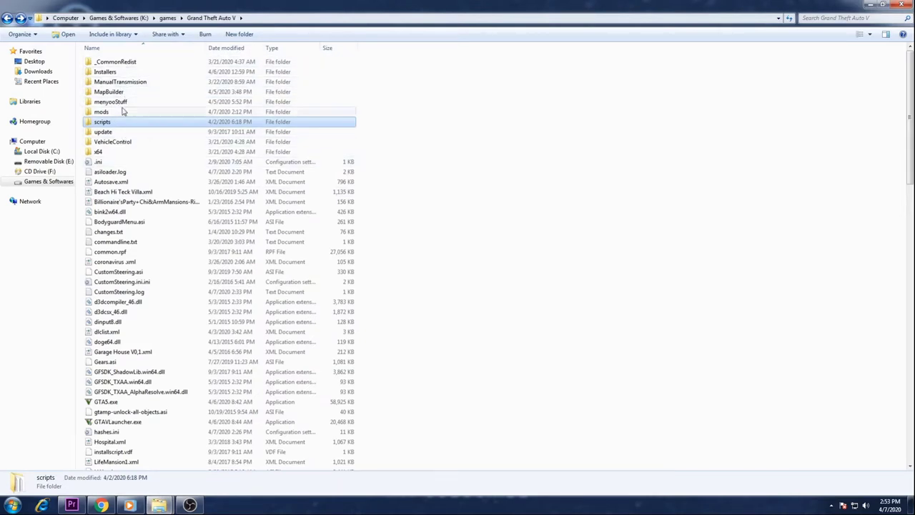
double_click(122, 123)
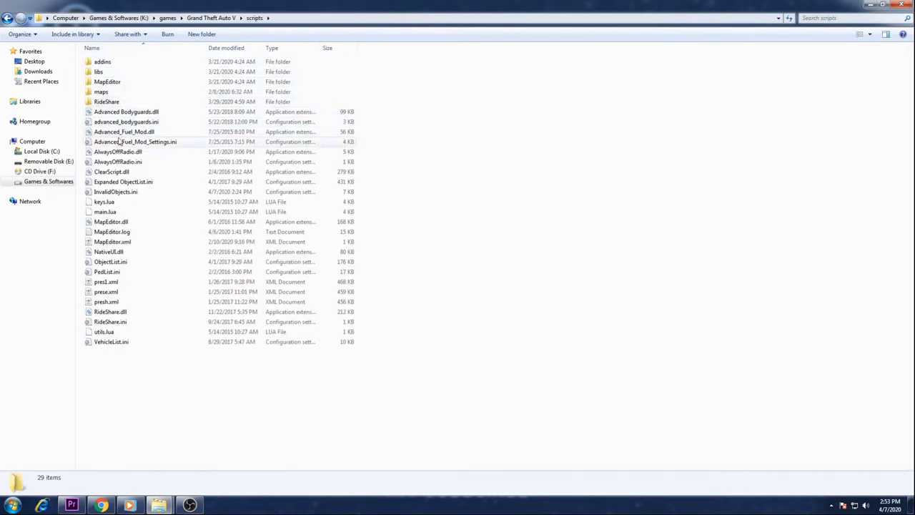
drag(861, 4, 756, 73)
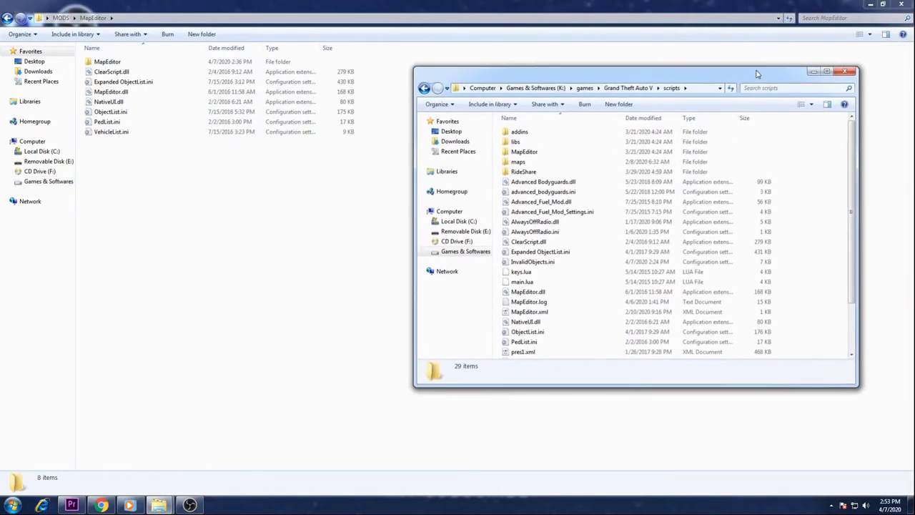
Try to copy all the MapEditor mod files into the game's scripts folder with both windows side by side.
drag(147, 173, 134, 62)
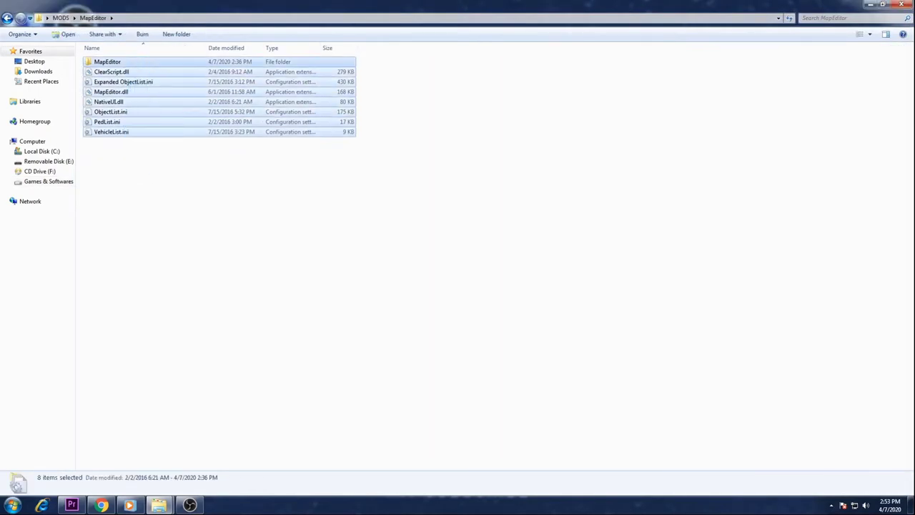
click(159, 504)
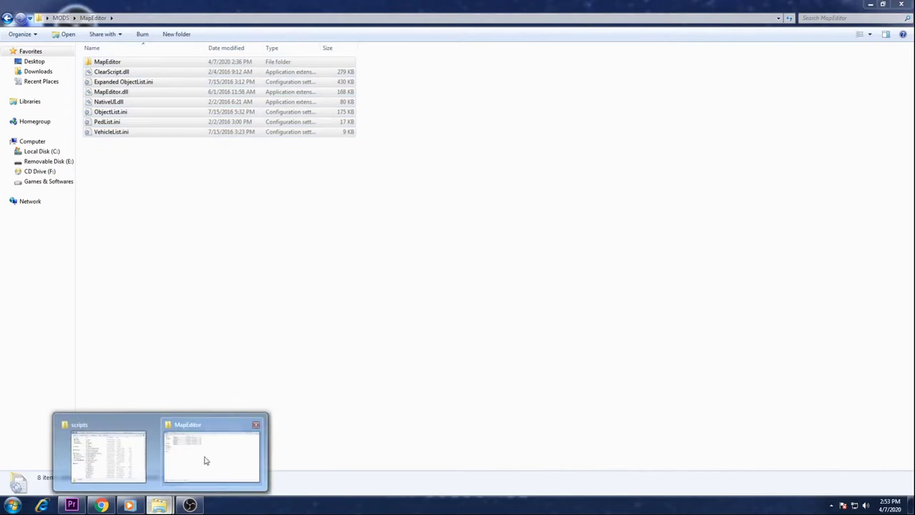
click(881, 5)
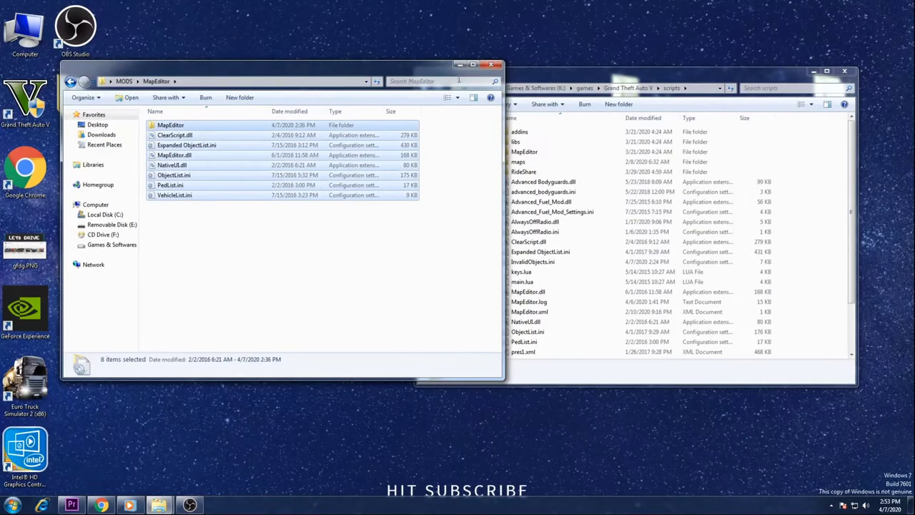
drag(415, 71, 317, 18)
drag(269, 112, 834, 243)
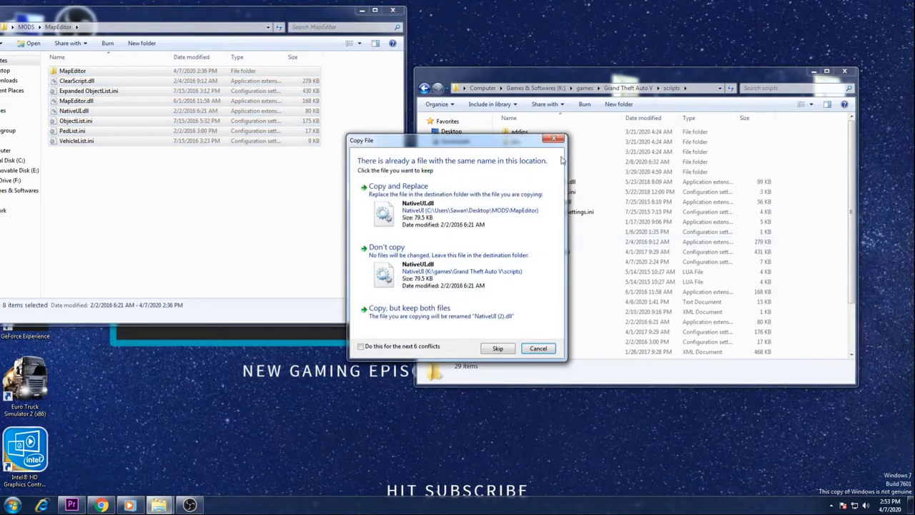
click(555, 139)
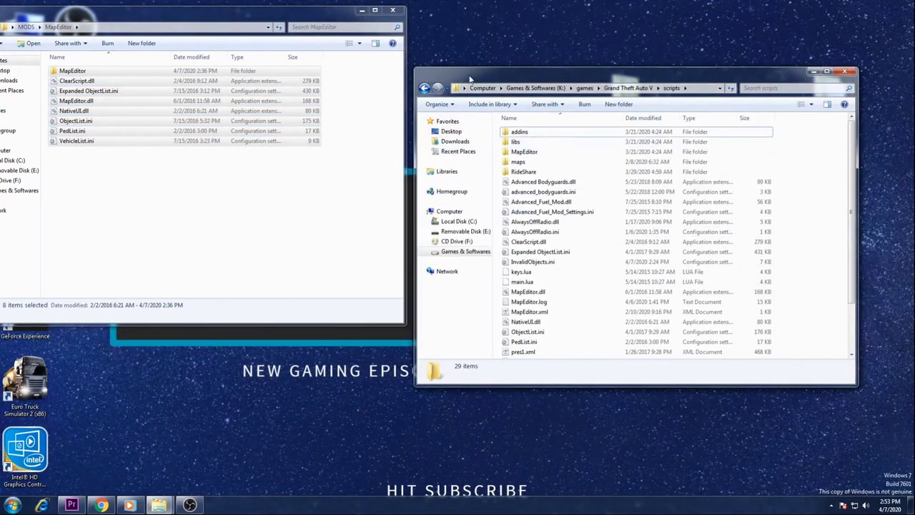
Maximize the game's scripts folder window and keep it in front.
double_click(470, 76)
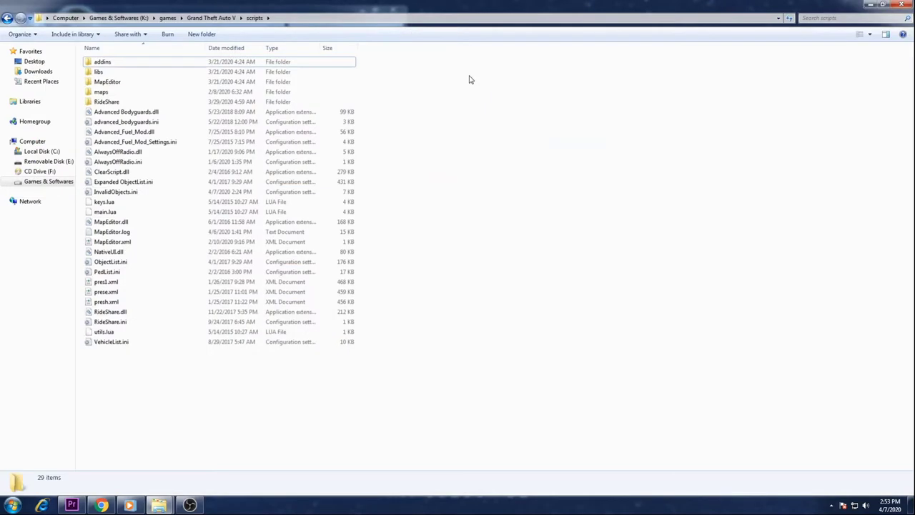
click(874, 5)
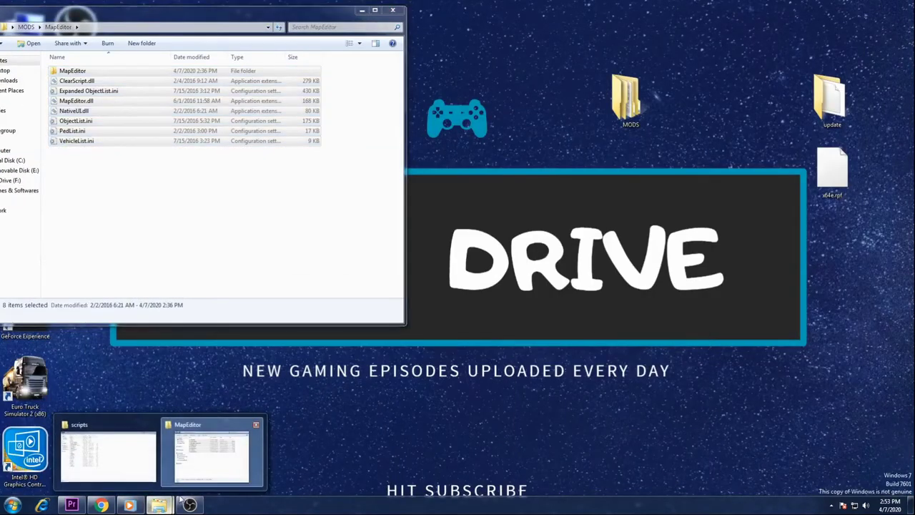
mouse_move(160, 504)
click(107, 447)
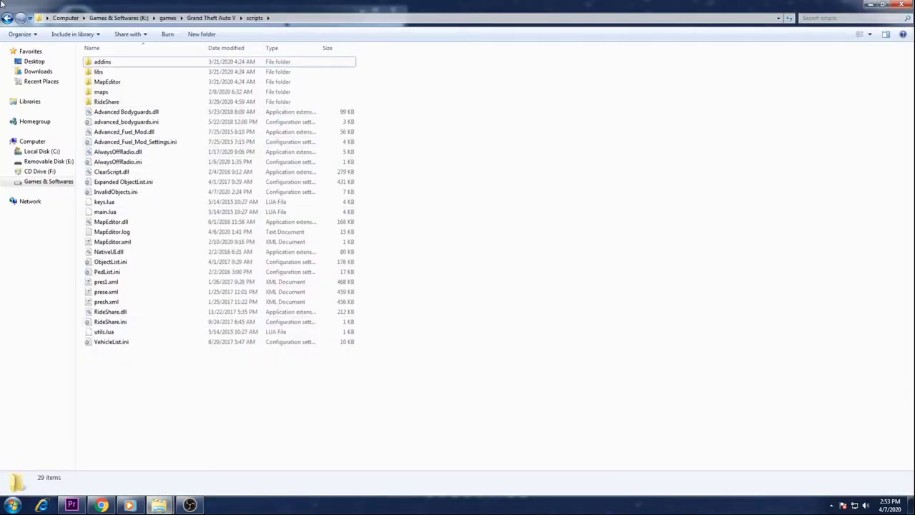
Try to copy NativeUI.dll from the NATIVE folder in MODS into the game's scripts folder.
mouse_move(159, 504)
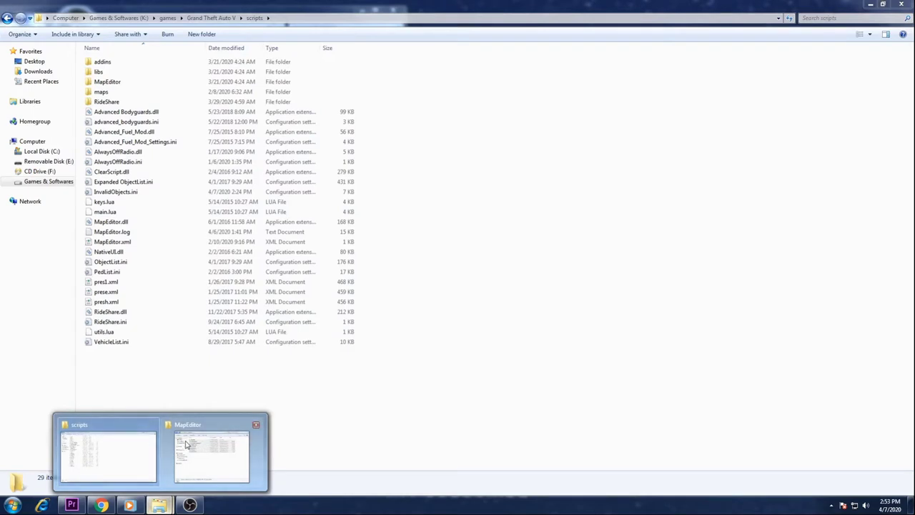
click(188, 446)
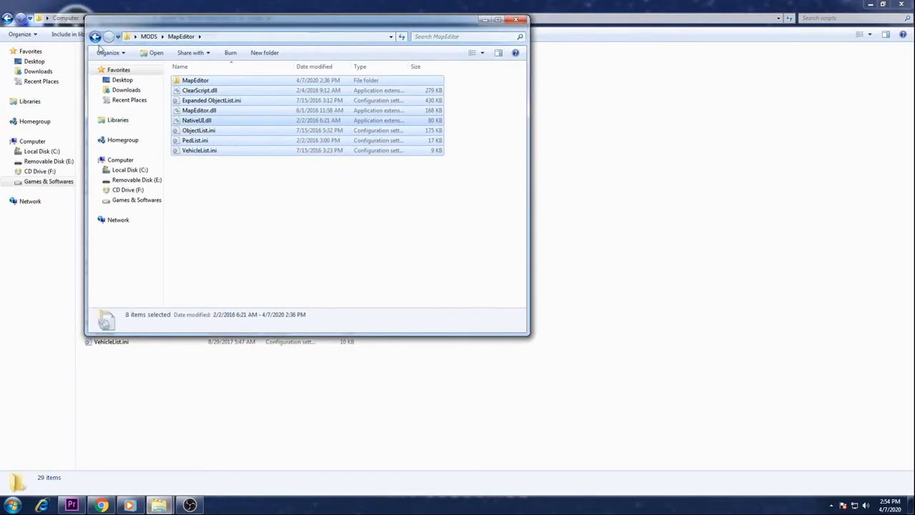
click(93, 37)
double_click(129, 25)
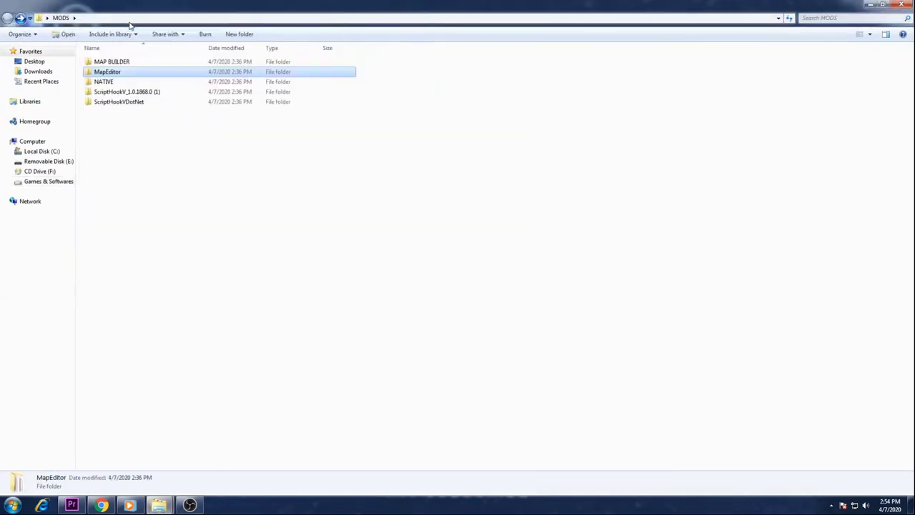
double_click(118, 82)
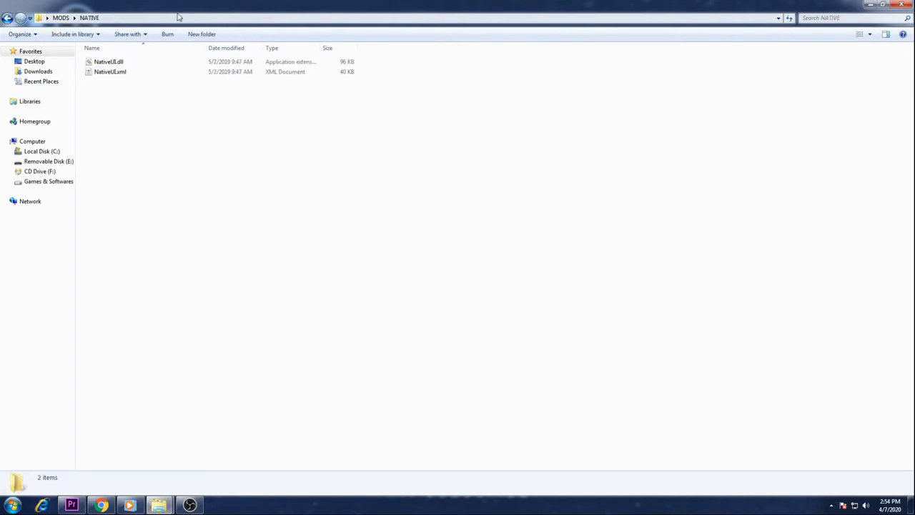
double_click(183, 11)
drag(394, 31, 542, 65)
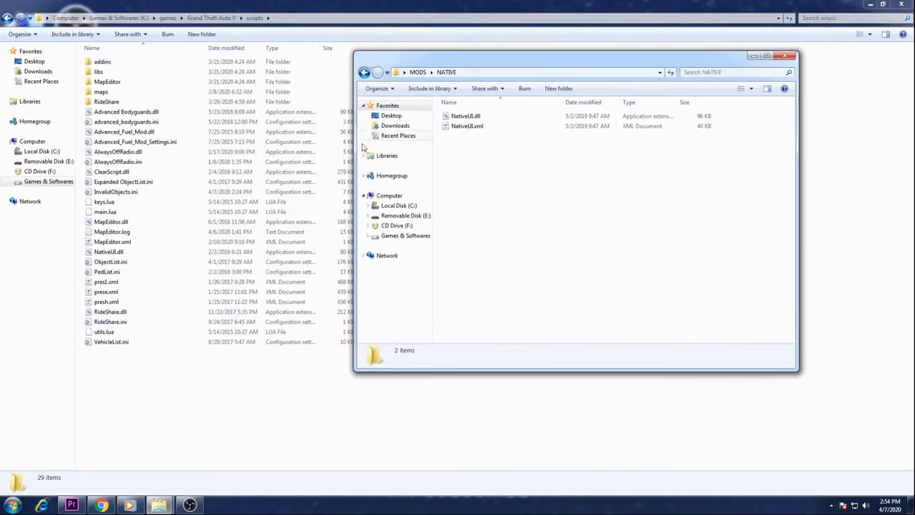
drag(461, 118, 184, 419)
click(549, 141)
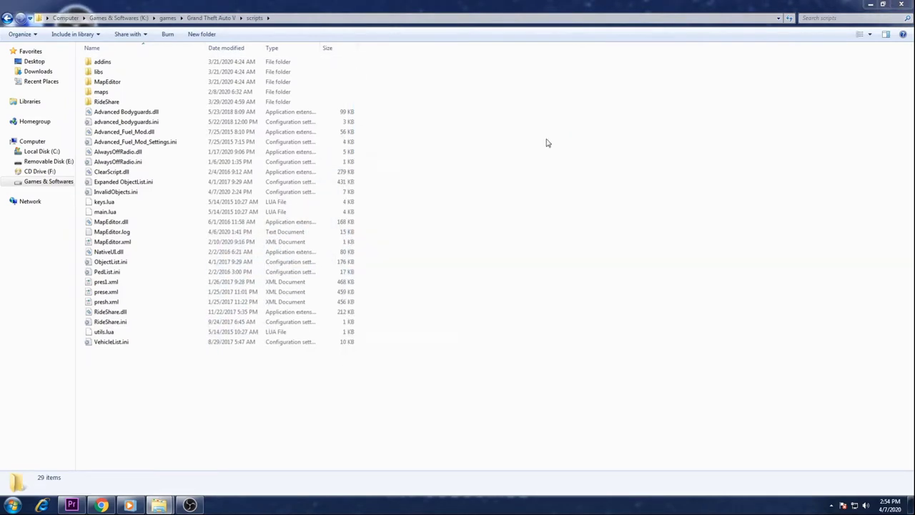
Return to the MODS folder and open the ScriptHookV_1.0.1868.0 (1) folder.
mouse_move(158, 505)
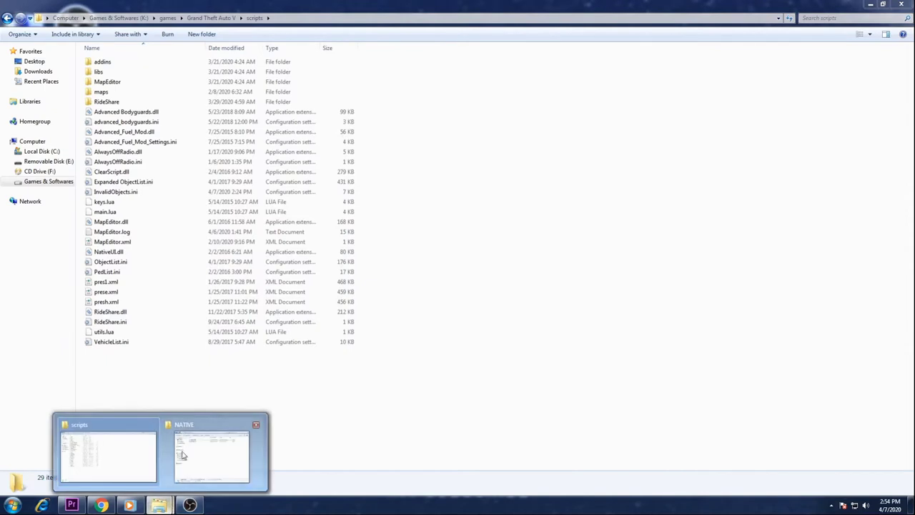
click(184, 455)
click(366, 73)
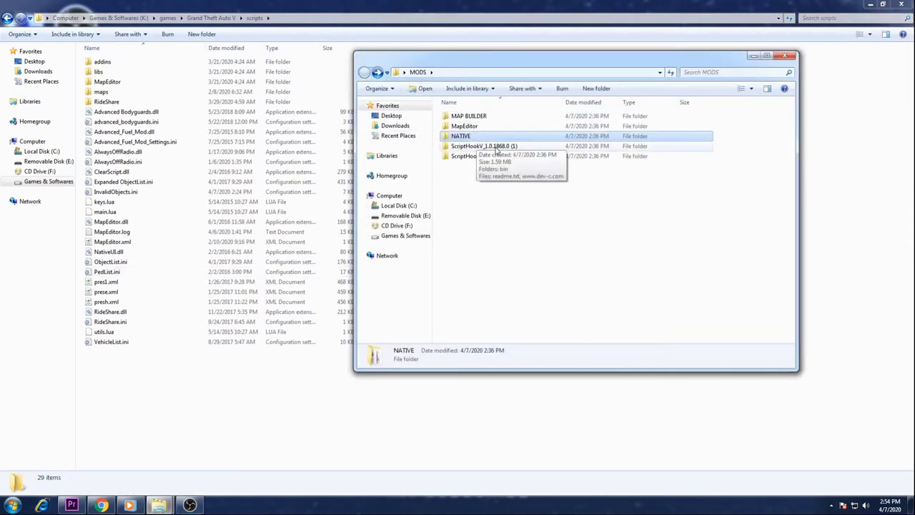
double_click(496, 147)
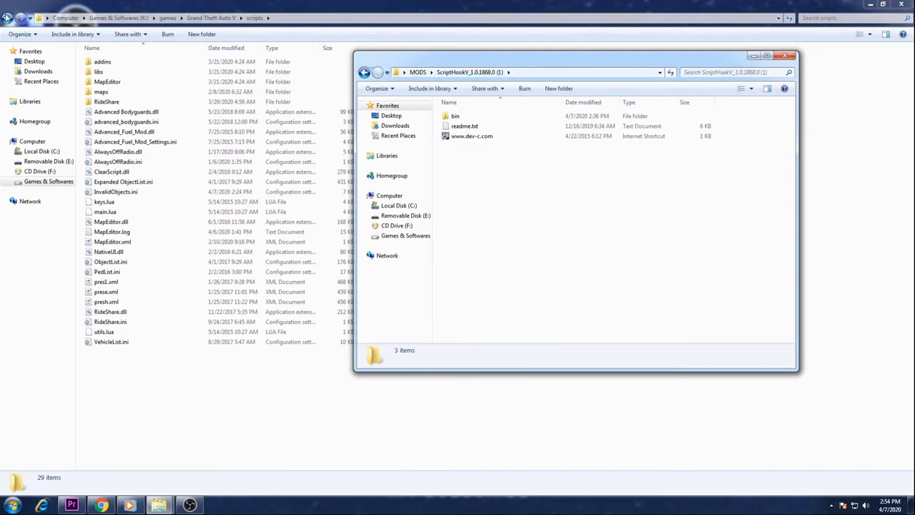
Go up to the main Grand Theft Auto V folder and place the ScriptHookV window beside its file list.
click(8, 17)
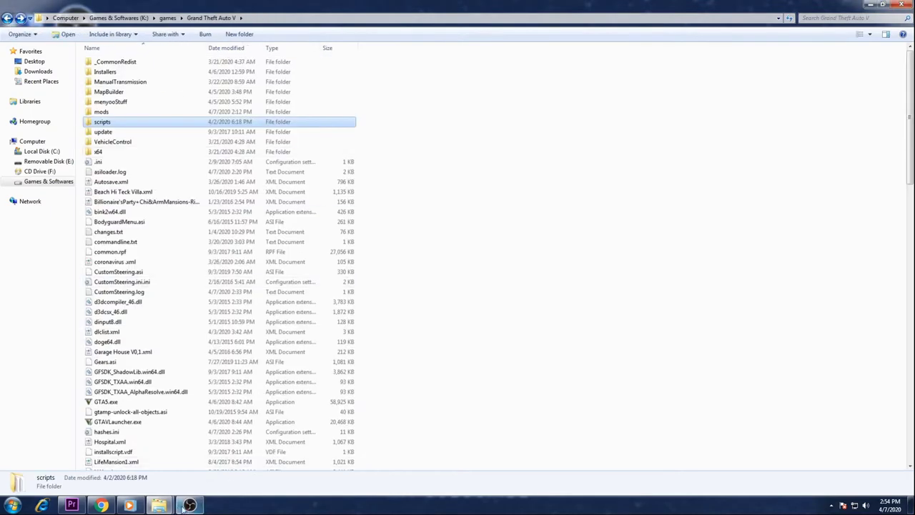
click(159, 505)
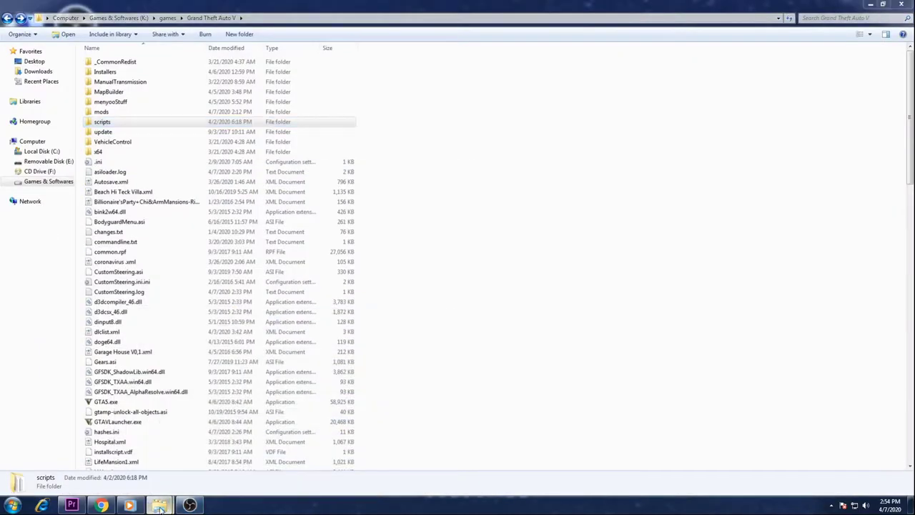
mouse_move(159, 504)
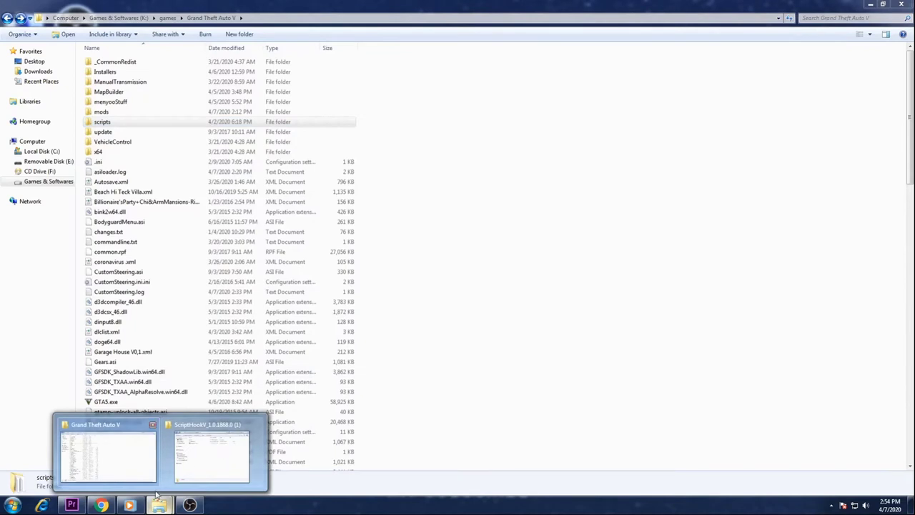
click(192, 445)
drag(472, 62, 507, 63)
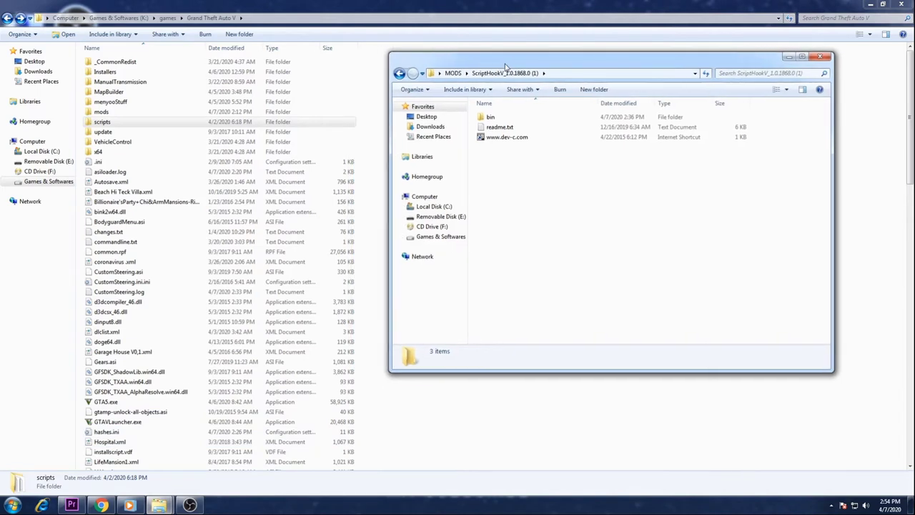
Open the bin folder of Script Hook V and select dinput8.dll and ScriptHookV.dll.
double_click(493, 117)
click(497, 117)
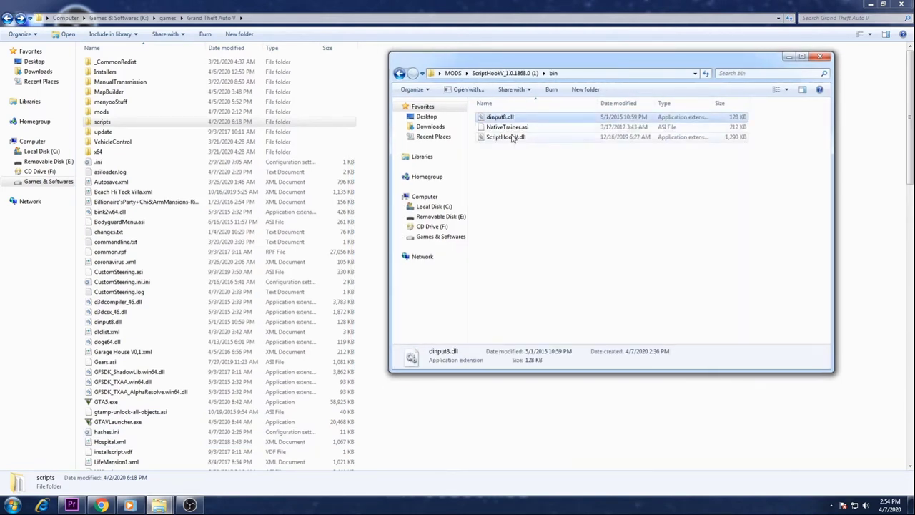
ctrl+click(516, 140)
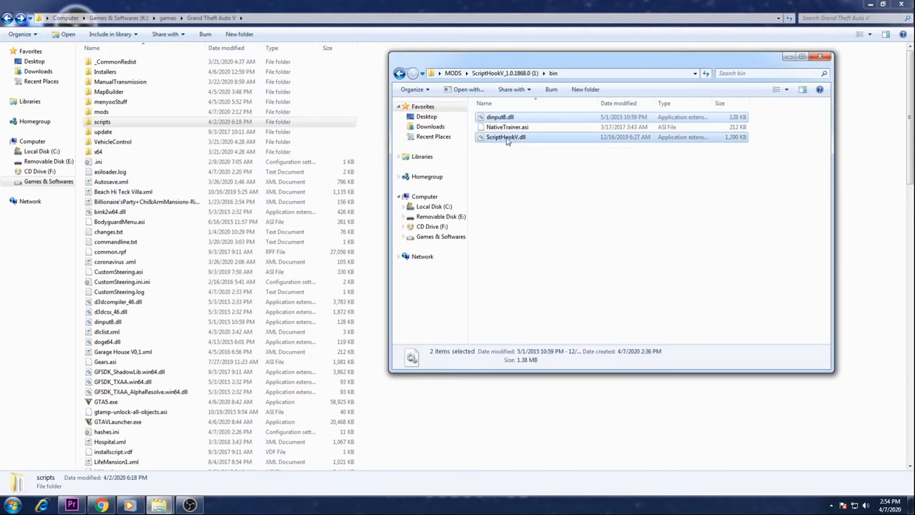
Try to copy the six ScriptHookVDotNet .asi, .ini, .dll and .xml files from MODS into the Grand Theft Auto V folder.
click(400, 73)
click(401, 73)
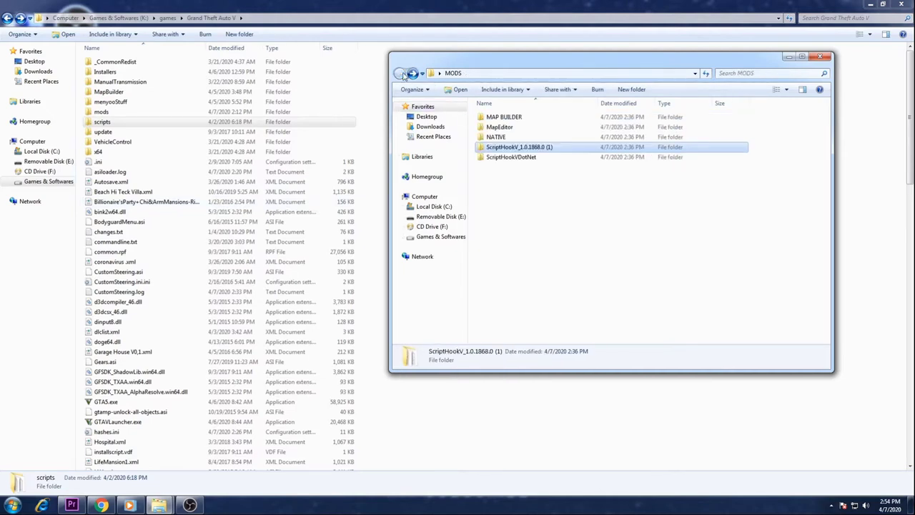
double_click(515, 156)
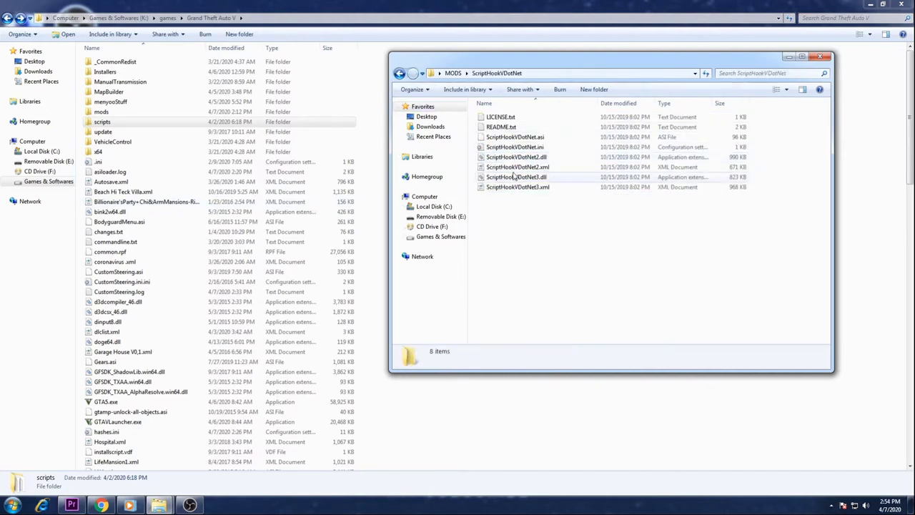
drag(518, 200, 509, 134)
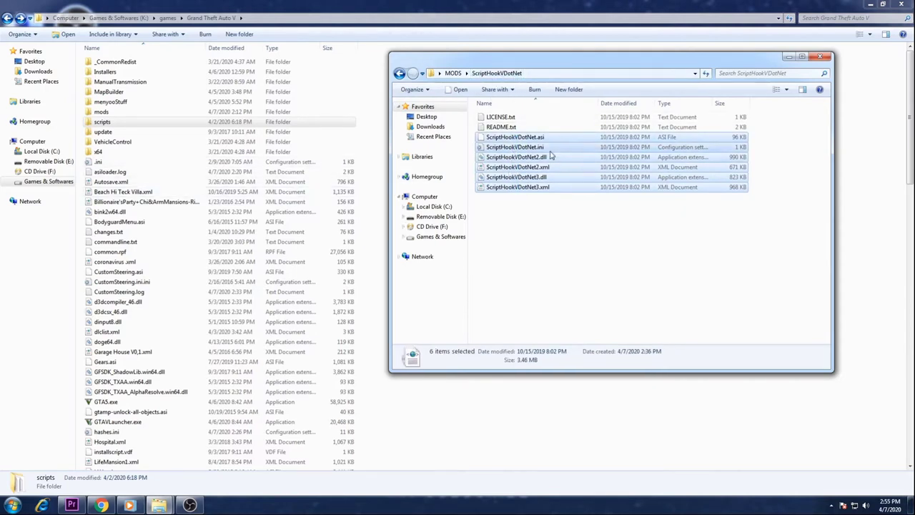
drag(543, 146, 345, 222)
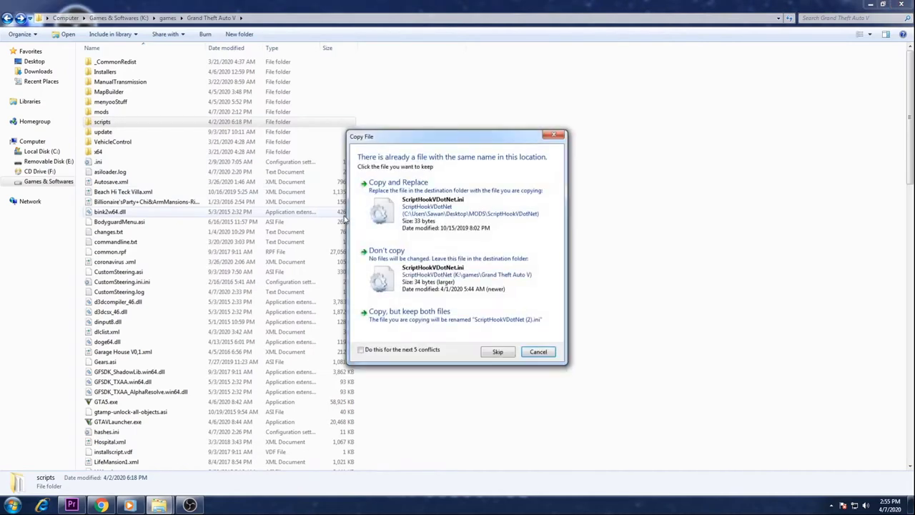
click(554, 135)
Open the MB PRO (SP) 2.23 folder under MAP BUILDER in MODS and place its window beside the game folder's file list.
mouse_move(156, 509)
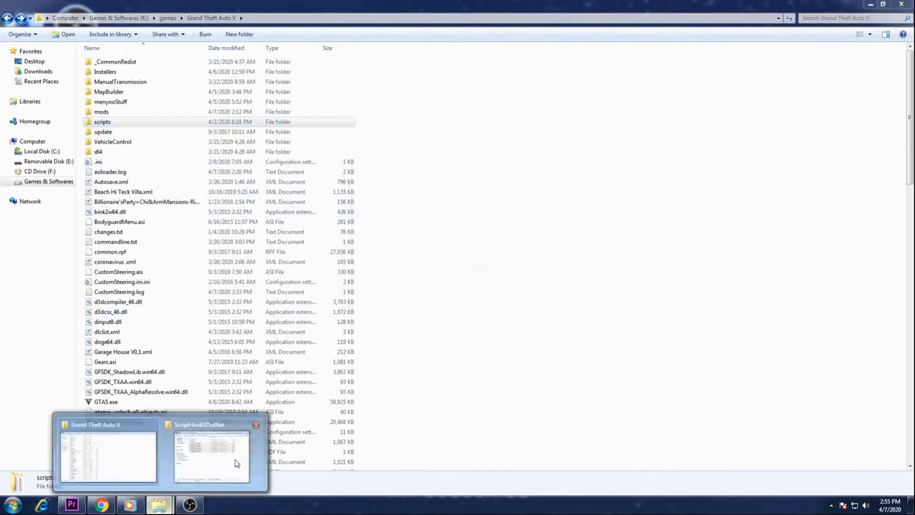
click(209, 449)
click(399, 74)
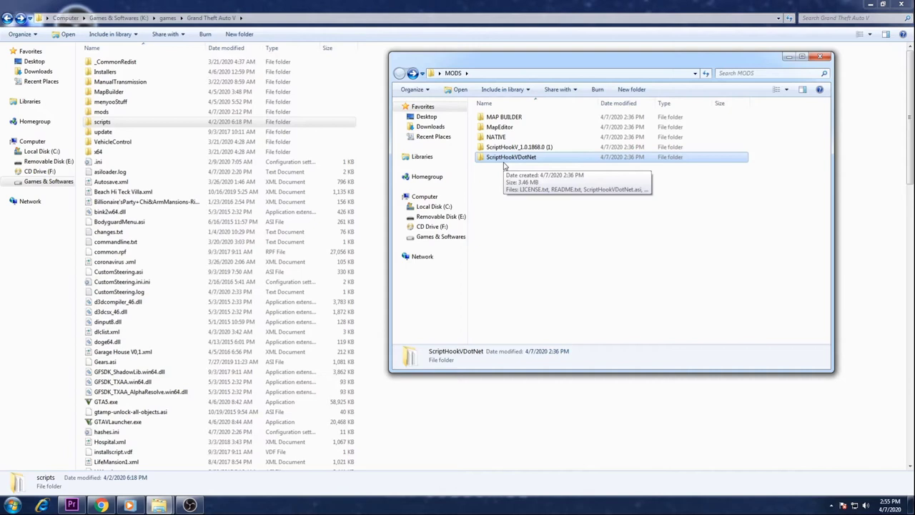
double_click(505, 117)
double_click(524, 62)
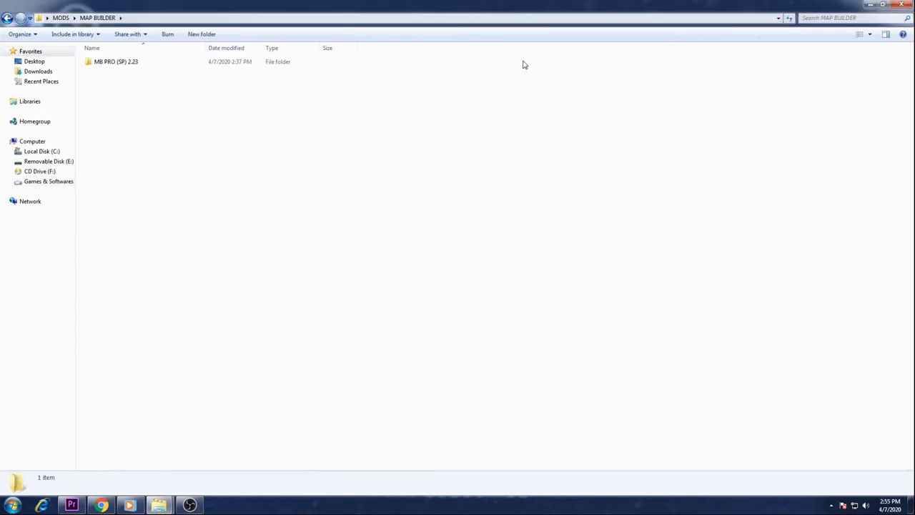
double_click(241, 63)
drag(327, 5, 647, 46)
Look inside the MapBuilder folder in MB PRO (SP) 2.23 and the one in the Grand Theft Auto V folder.
double_click(542, 98)
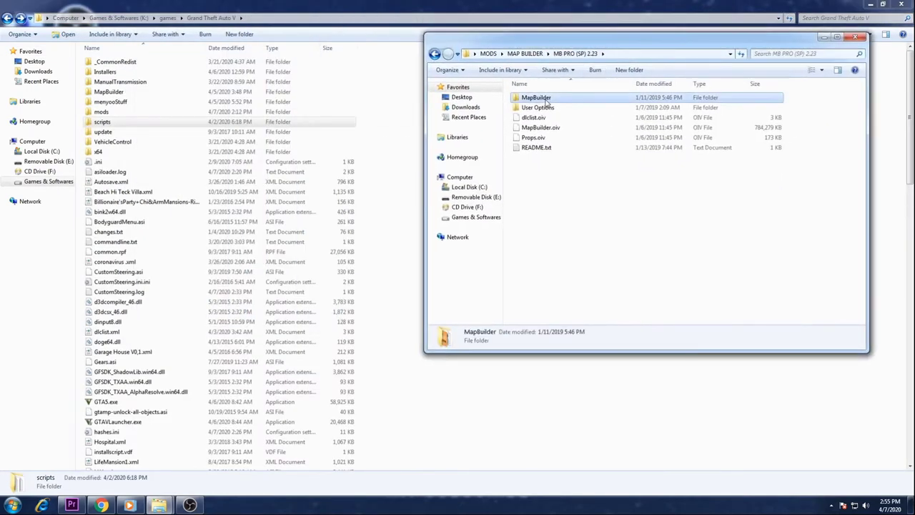
click(434, 54)
drag(541, 97, 150, 97)
key(Return)
click(8, 18)
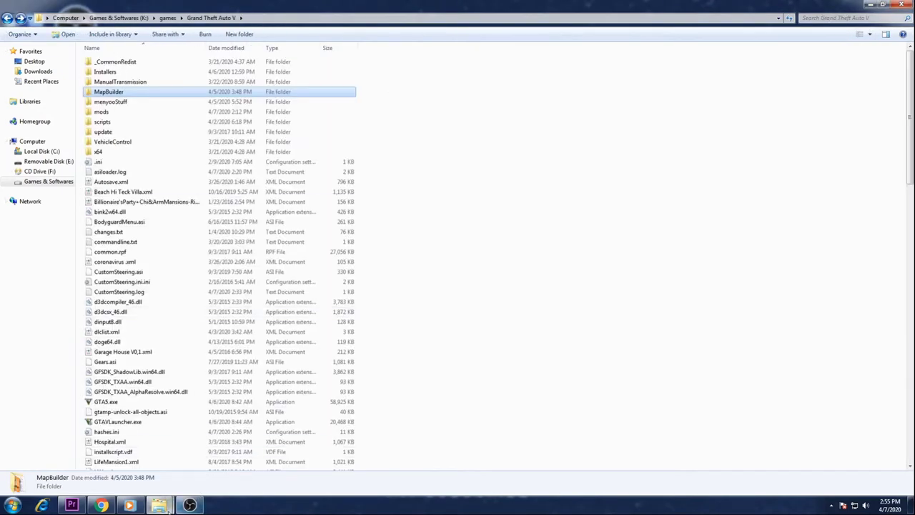
Try to copy the MapBuilder folder from MB PRO (SP) 2.23 into the Grand Theft Auto V folder.
mouse_move(159, 505)
click(215, 449)
drag(567, 104, 321, 169)
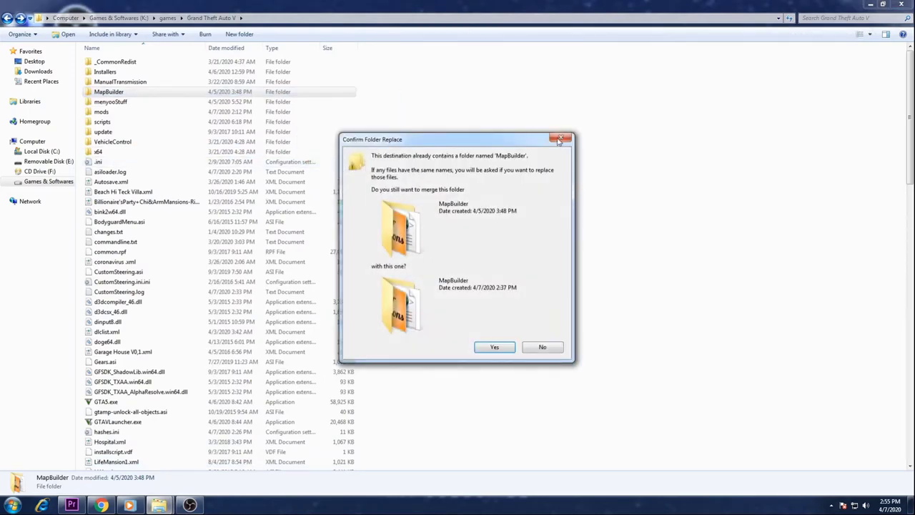
click(562, 139)
mouse_move(158, 505)
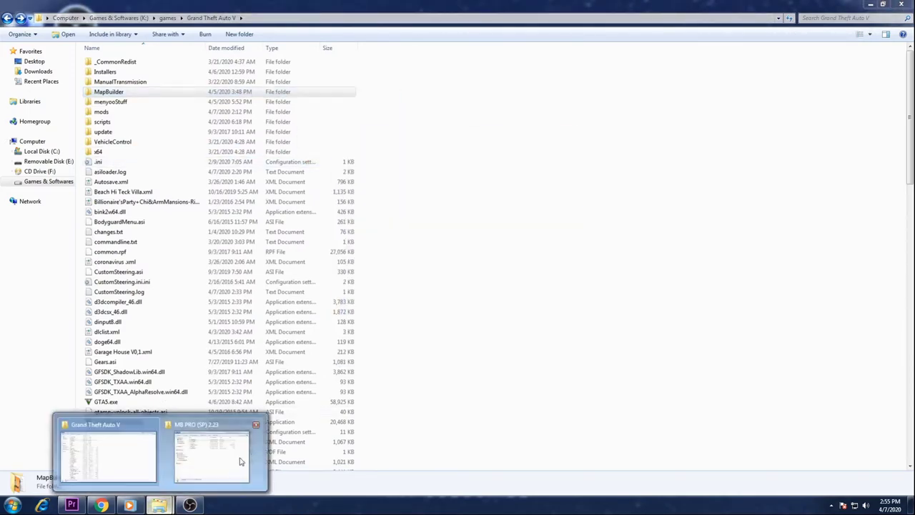
click(229, 467)
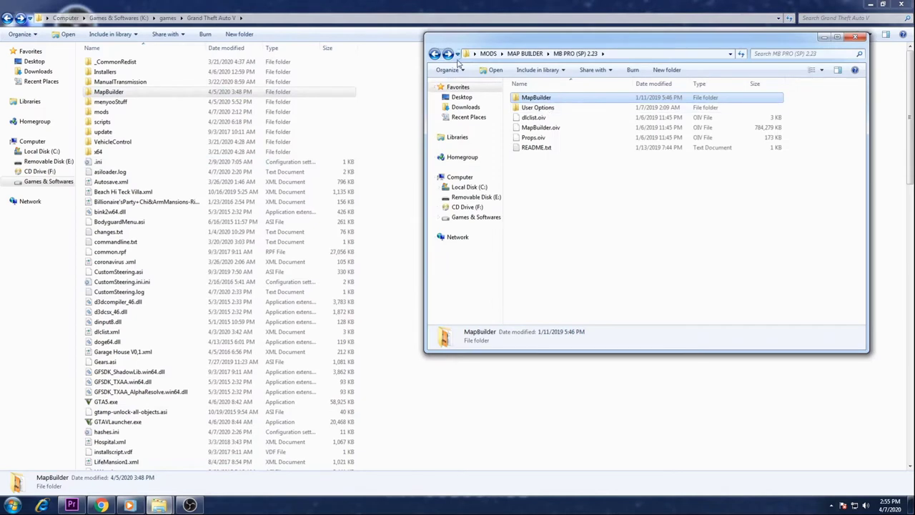
click(434, 54)
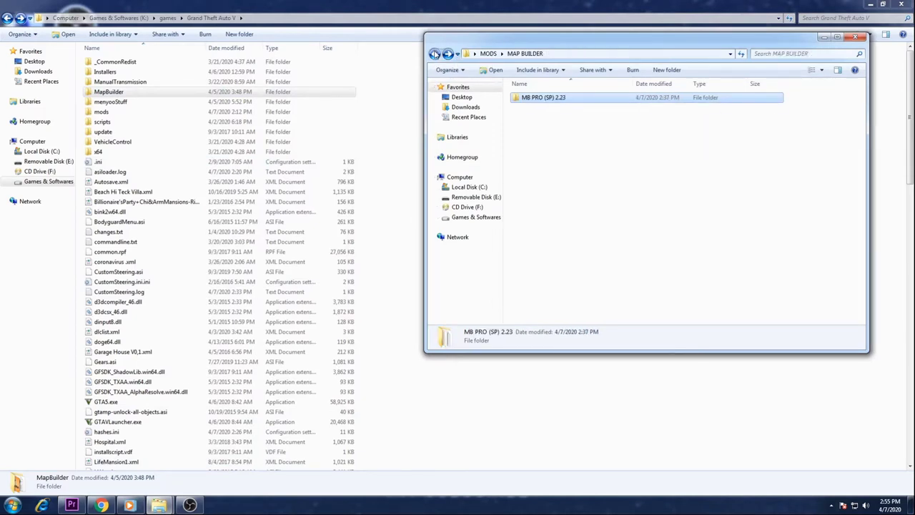
click(434, 55)
double_click(519, 107)
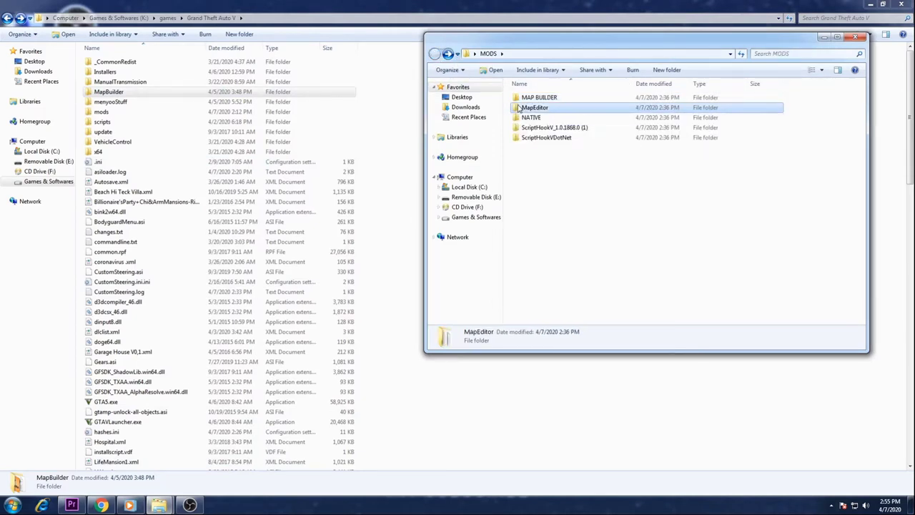
click(434, 54)
double_click(531, 98)
double_click(532, 98)
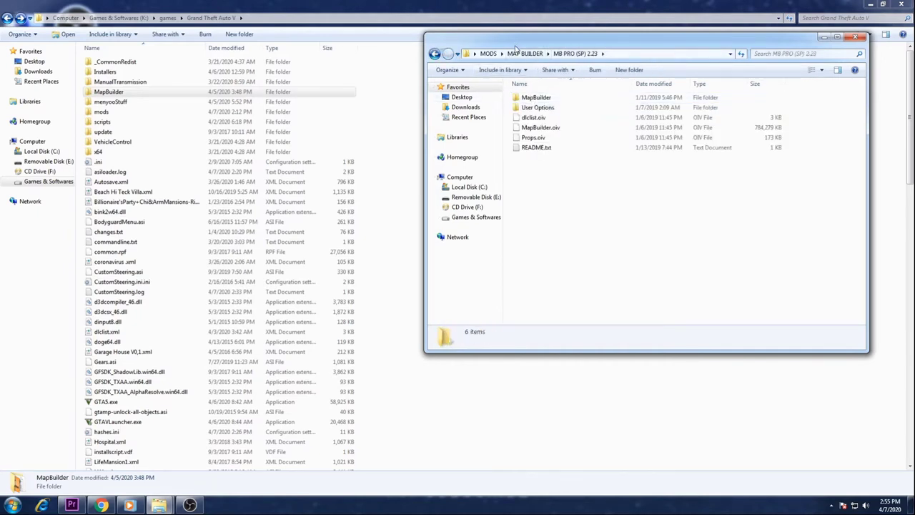
Open the manual install options folder under User Options and select ObjectList.ini.
double_click(538, 108)
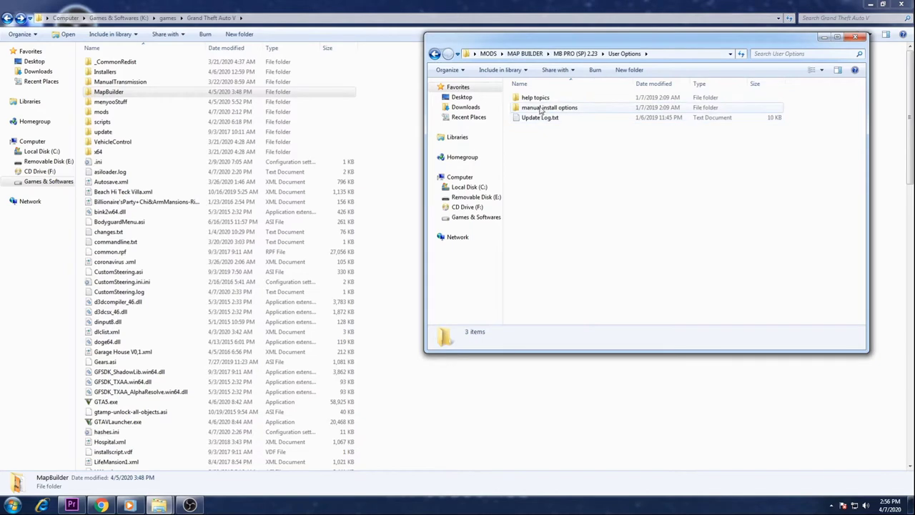
click(542, 109)
double_click(541, 109)
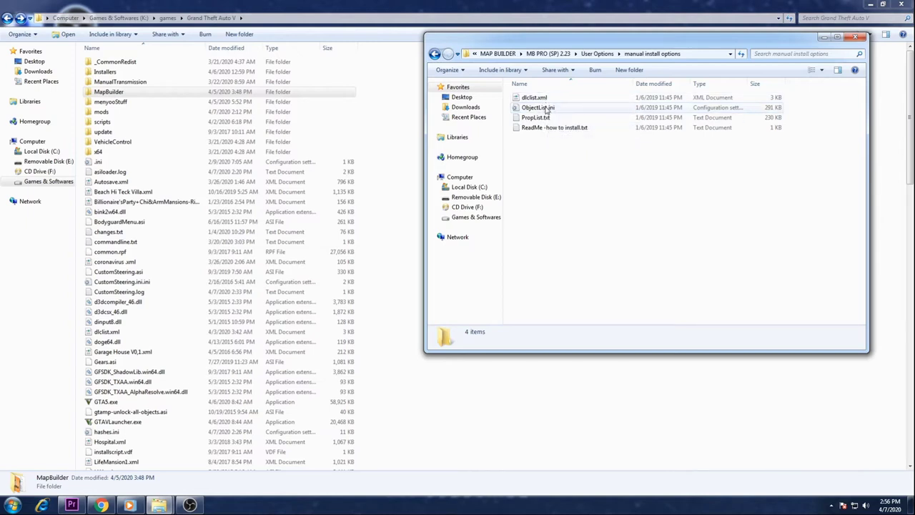
click(547, 109)
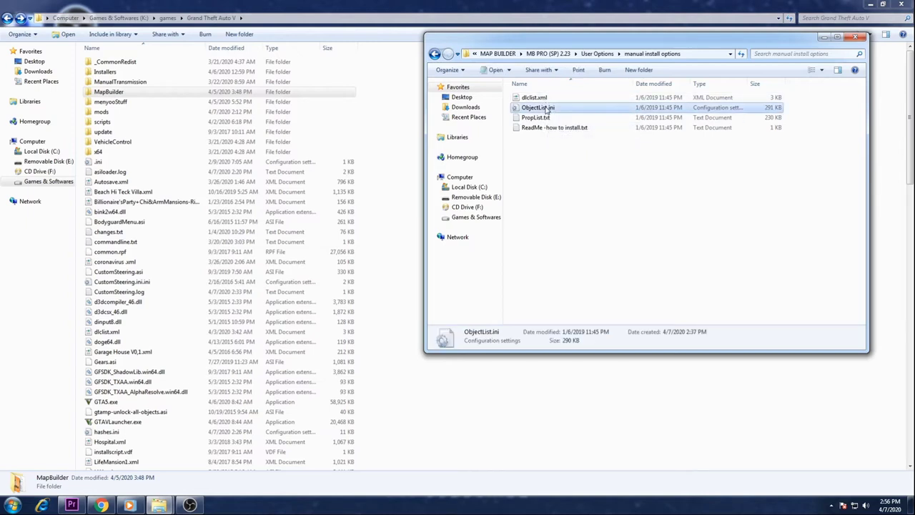
Open the game's scripts folder and try to copy ObjectList.ini from manual install options into it.
double_click(160, 125)
mouse_move(159, 506)
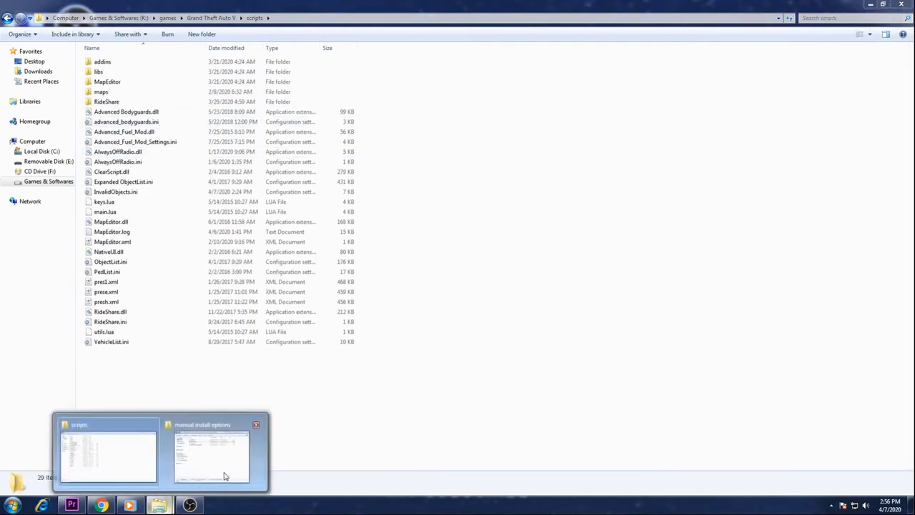
click(240, 460)
drag(576, 110, 288, 379)
click(556, 134)
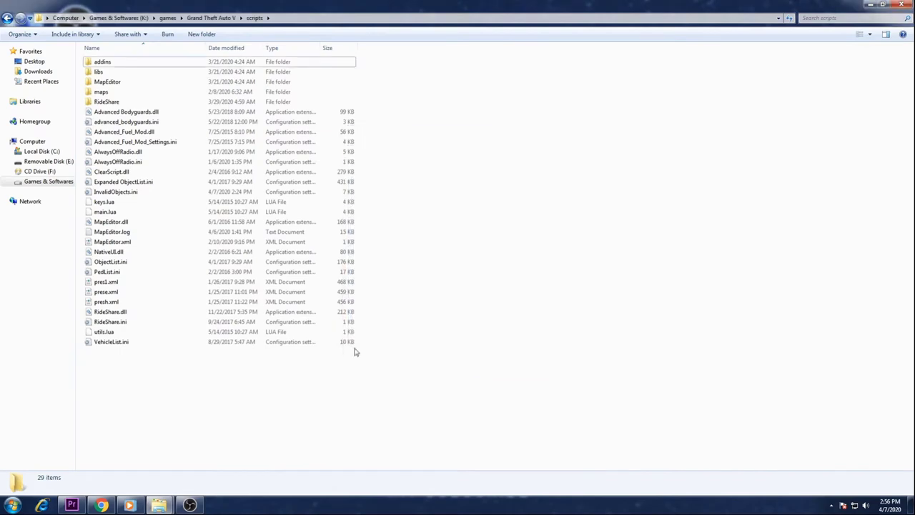
mouse_move(159, 506)
click(223, 465)
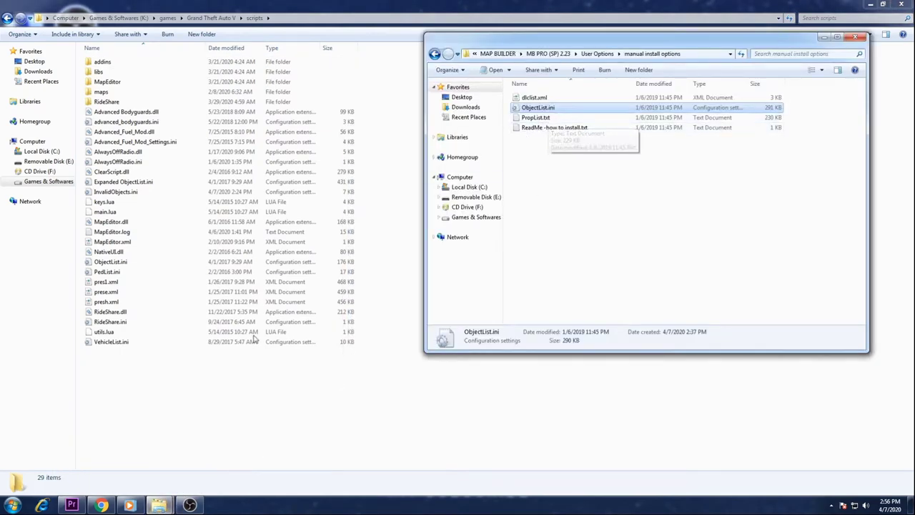
Start OpenIV for the Windows version of Grand Theft Auto V and move its window clear of the manual install files.
click(12, 505)
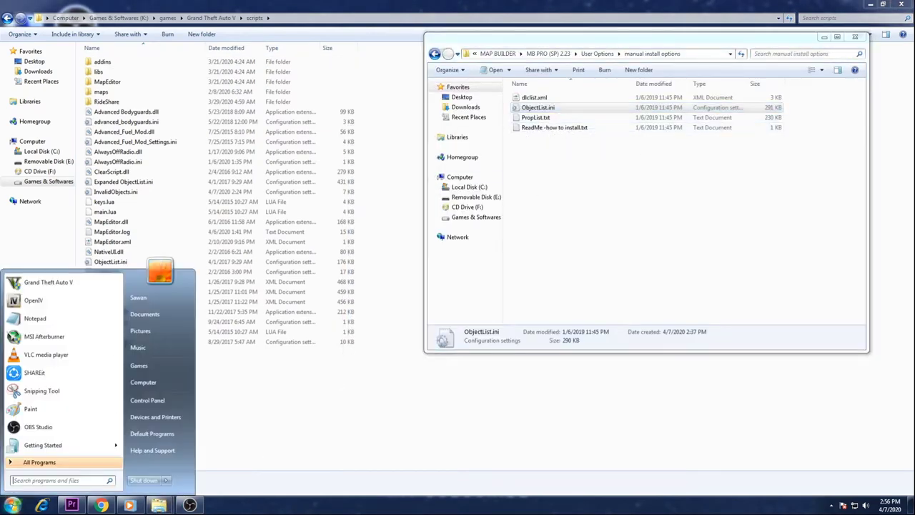
click(72, 301)
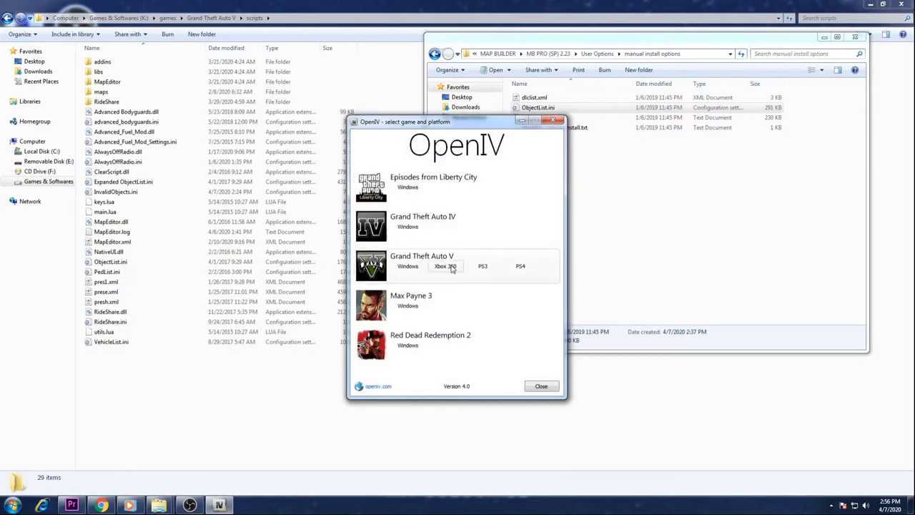
click(406, 267)
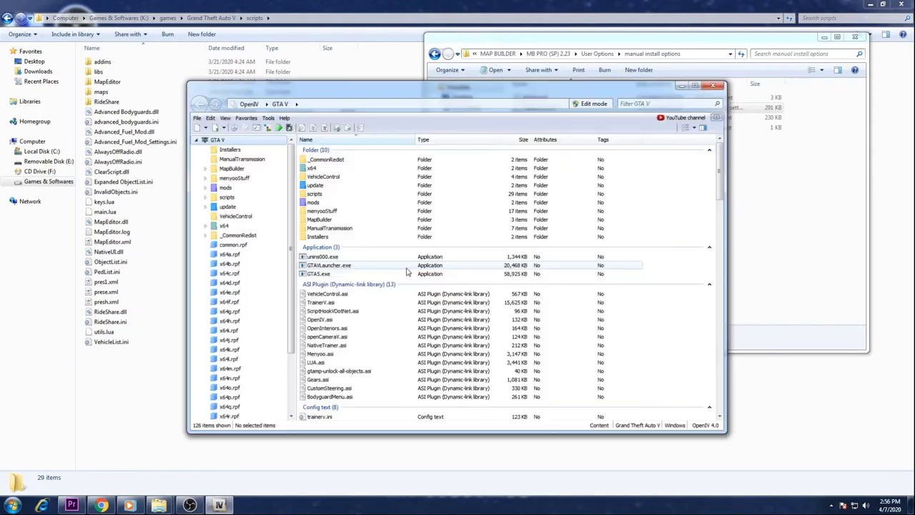
drag(581, 92, 550, 136)
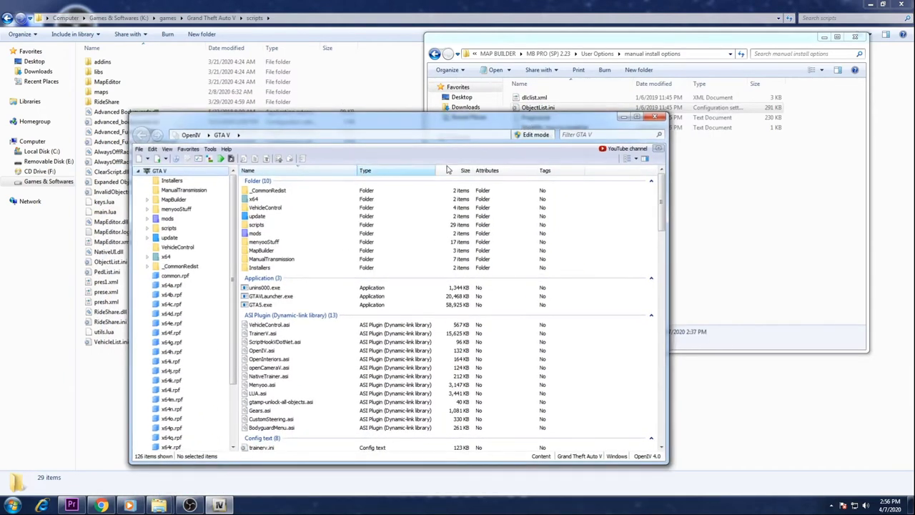
Browse in OpenIV to the data folder under mods, update, update.rpf, common.
click(262, 235)
double_click(261, 234)
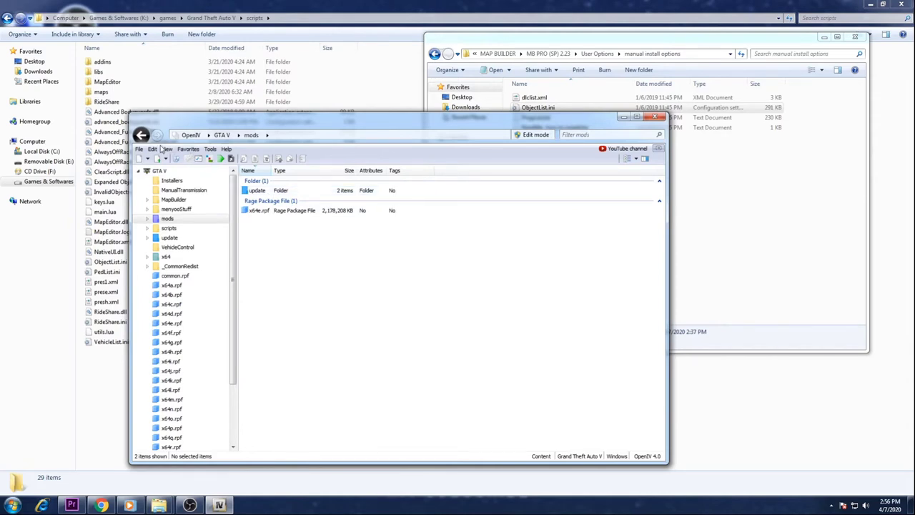
click(141, 135)
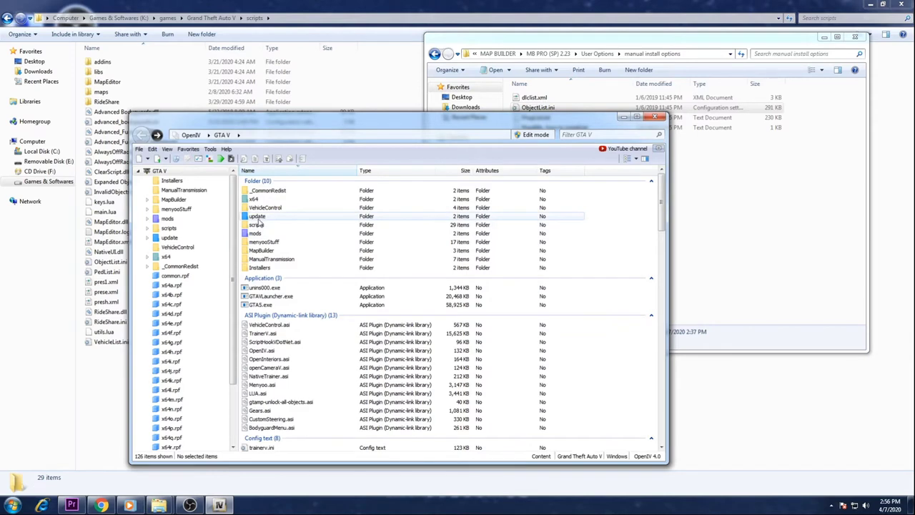
double_click(258, 233)
double_click(256, 190)
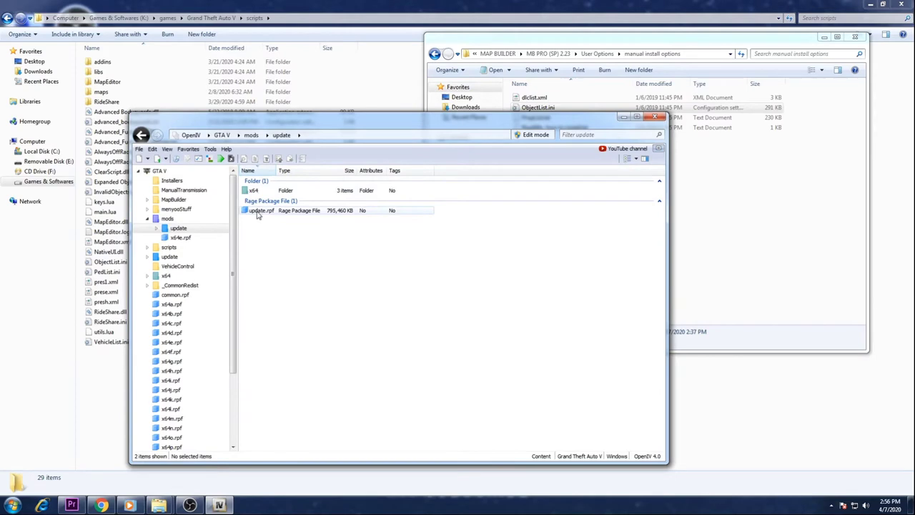
double_click(259, 211)
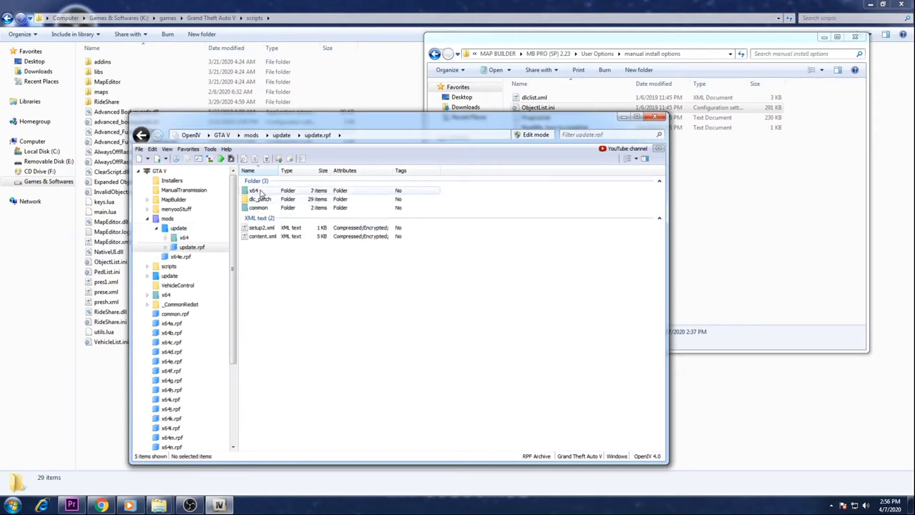
double_click(259, 208)
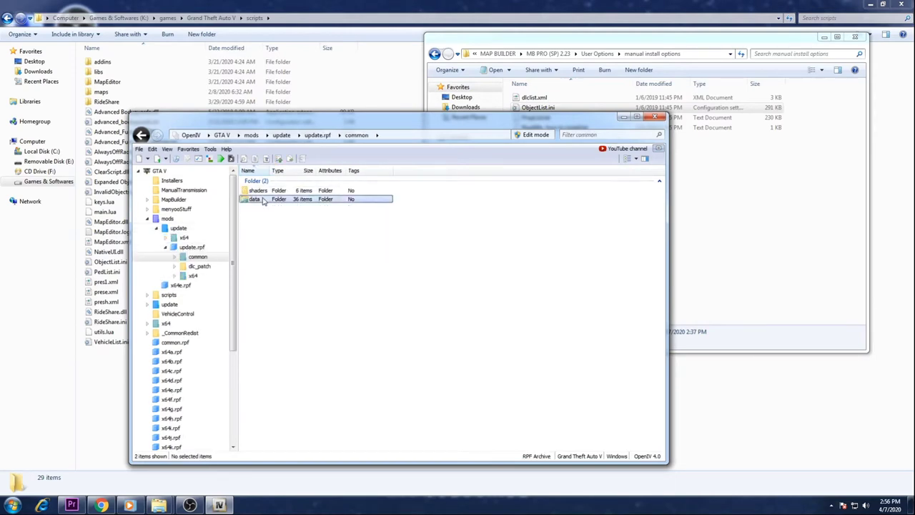
double_click(260, 199)
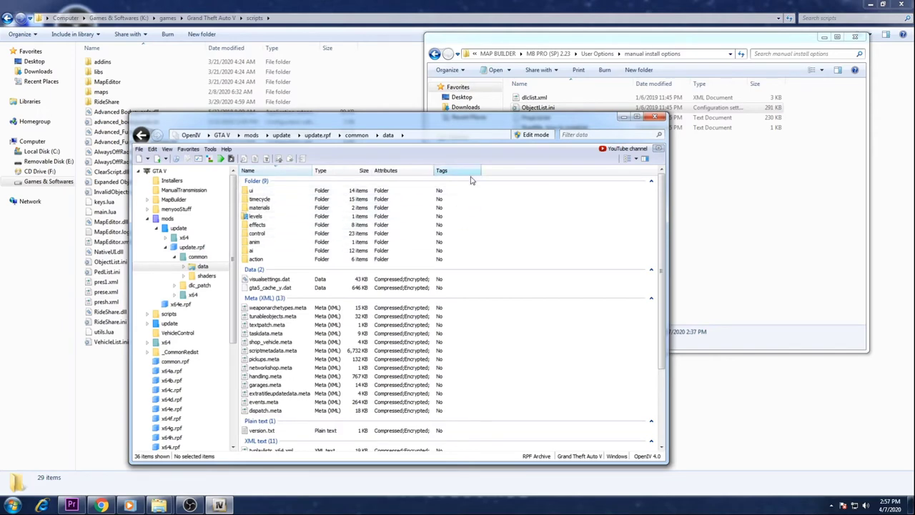
Enable edit mode in OpenIV and accept automatic saving, and close both OpenIV and the manual install options folder.
drag(570, 126, 591, 144)
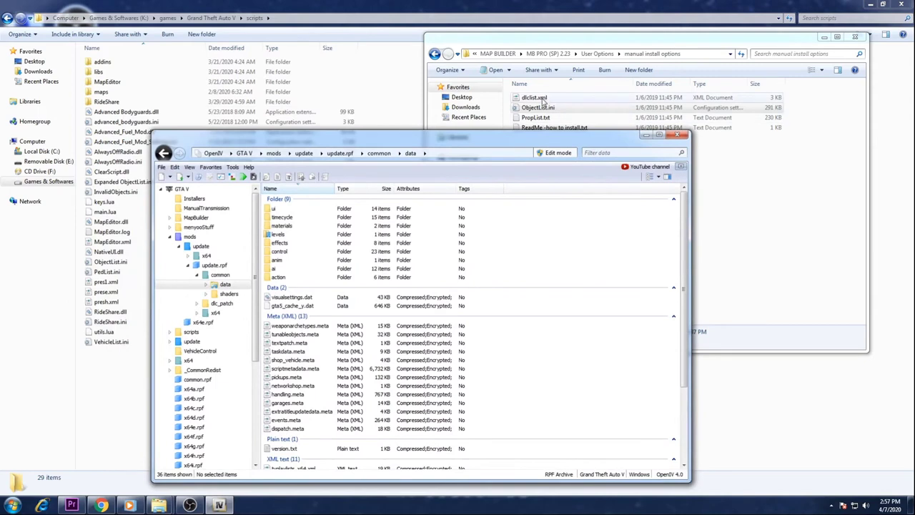
click(559, 152)
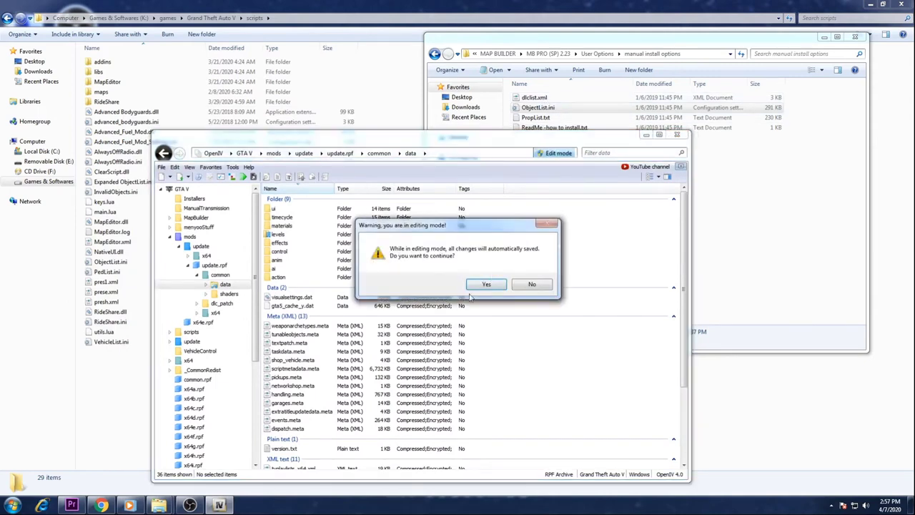
click(479, 284)
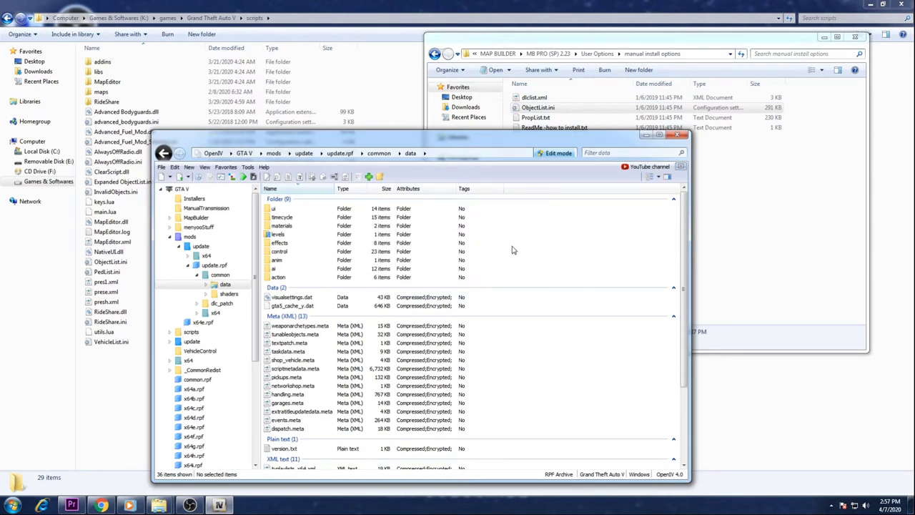
click(680, 135)
click(855, 37)
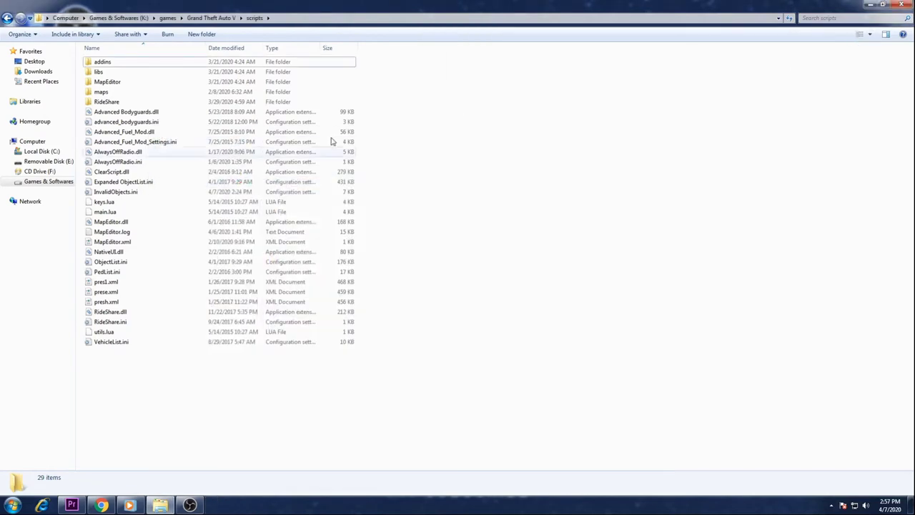
Return to the Grand Theft Auto V folder and launch GTAVLauncher.exe.
click(7, 19)
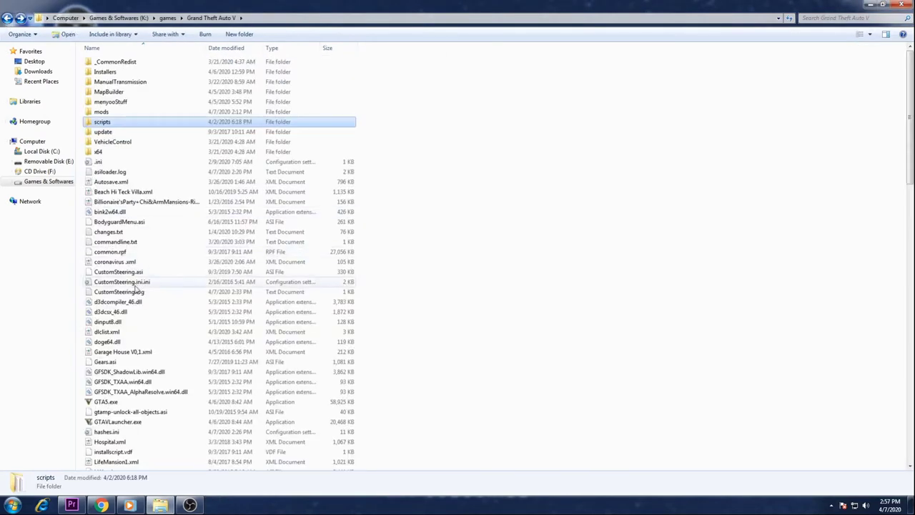
click(127, 422)
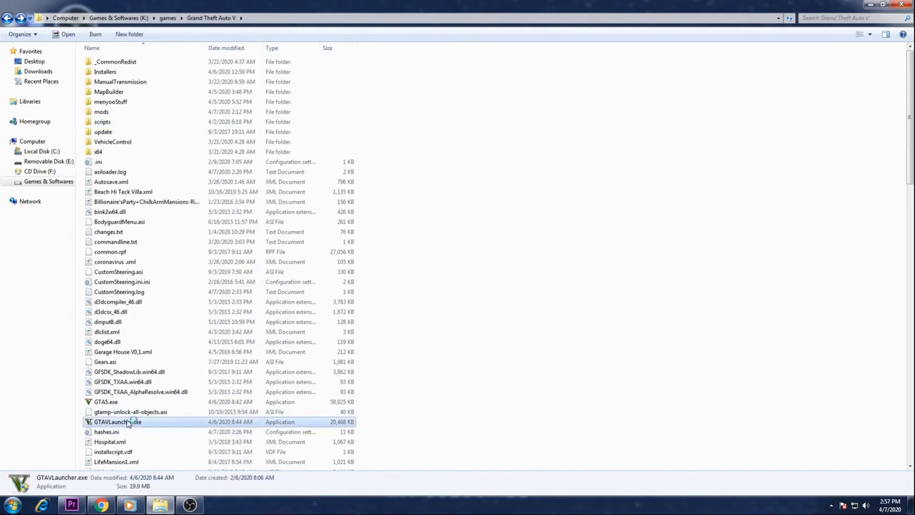
double_click(127, 422)
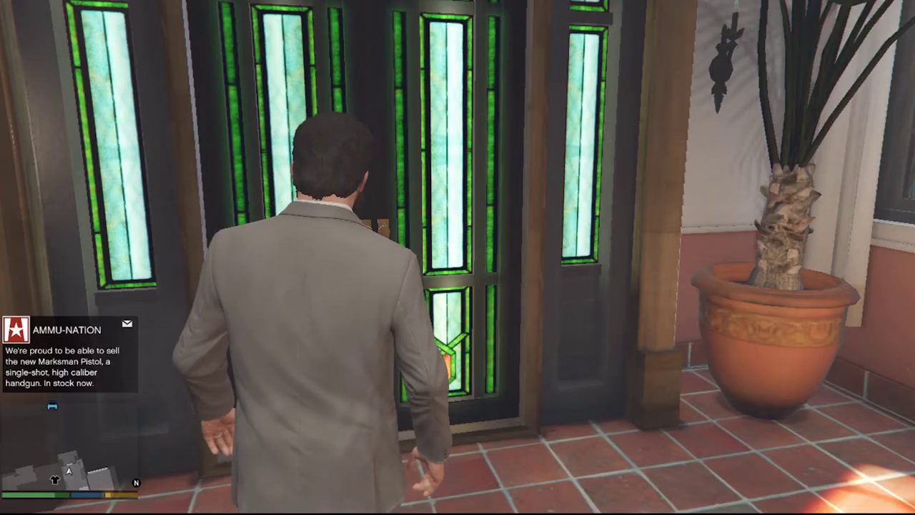
key(w)
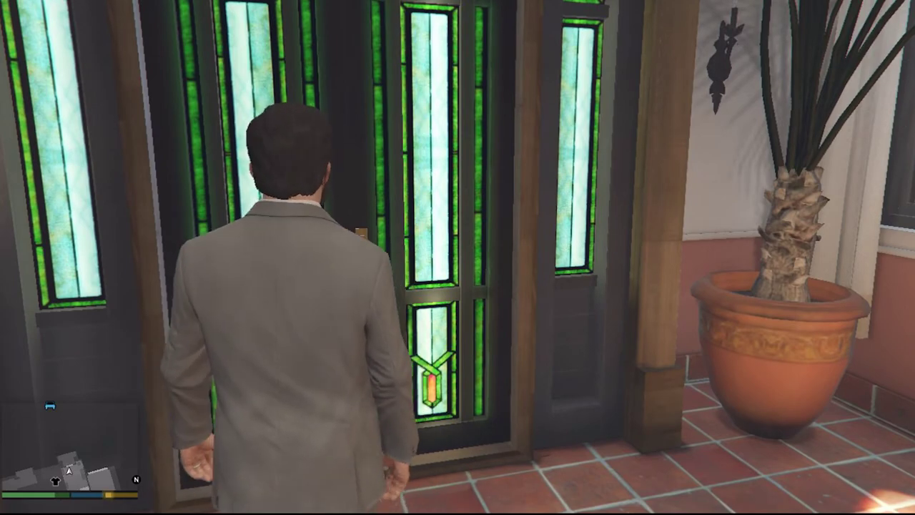
key(w)
key(w)
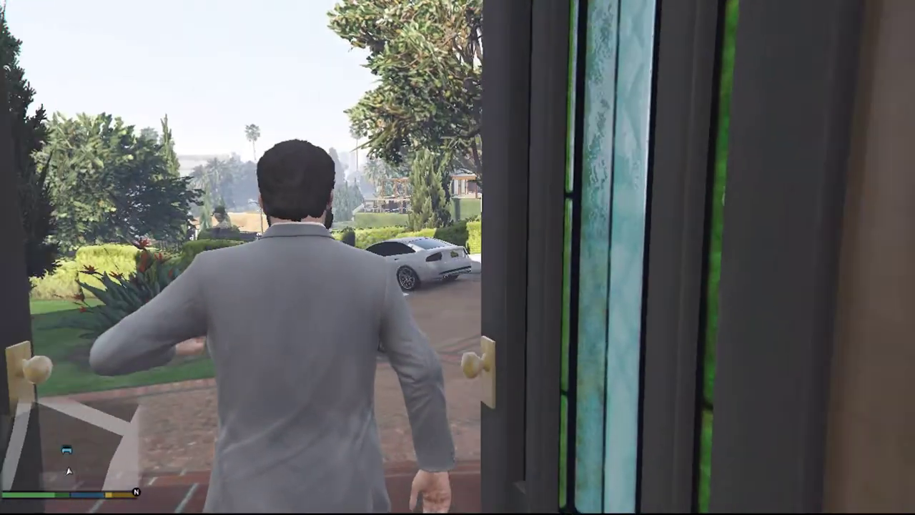
key(w)
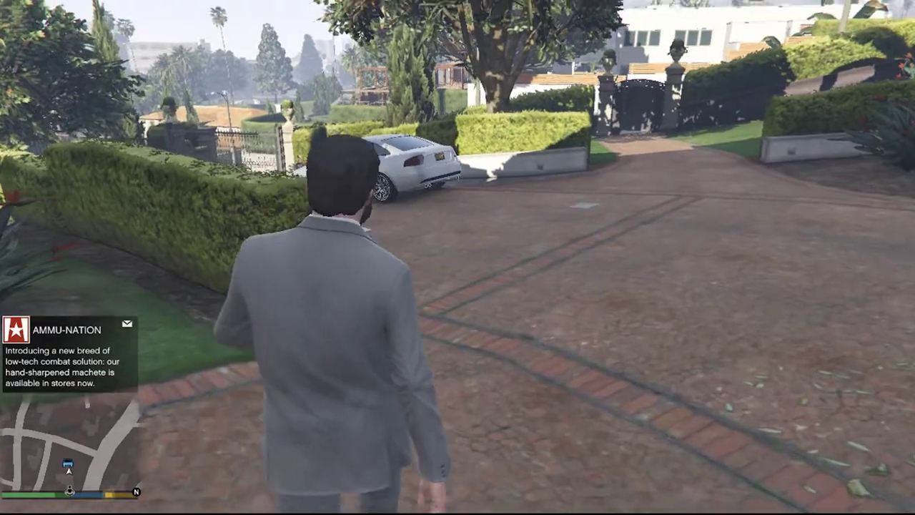
key(w)
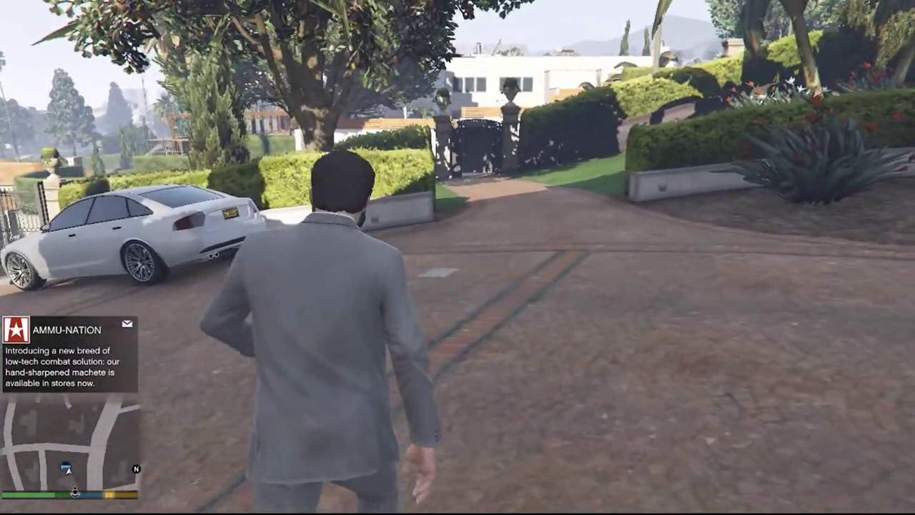
key(w)
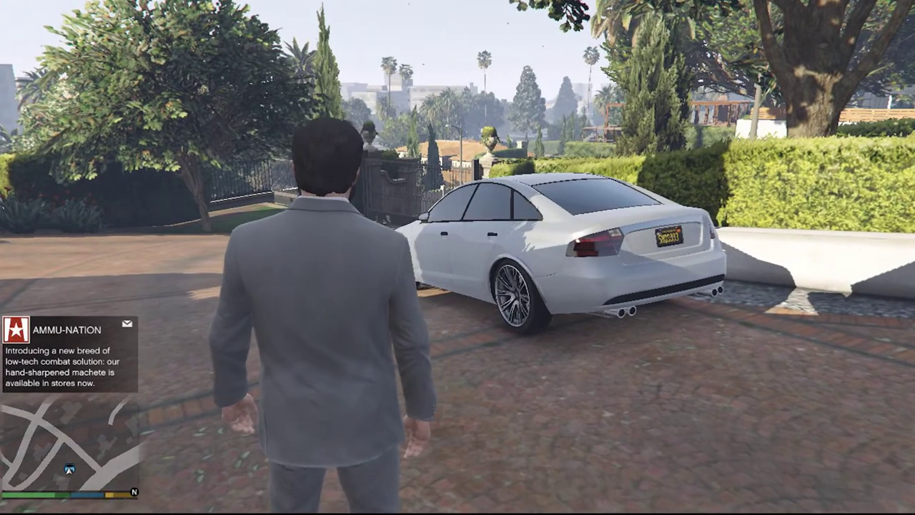
Open Map Editor in the game and choose to load a map through its file chooser.
key(F7)
key(Down)
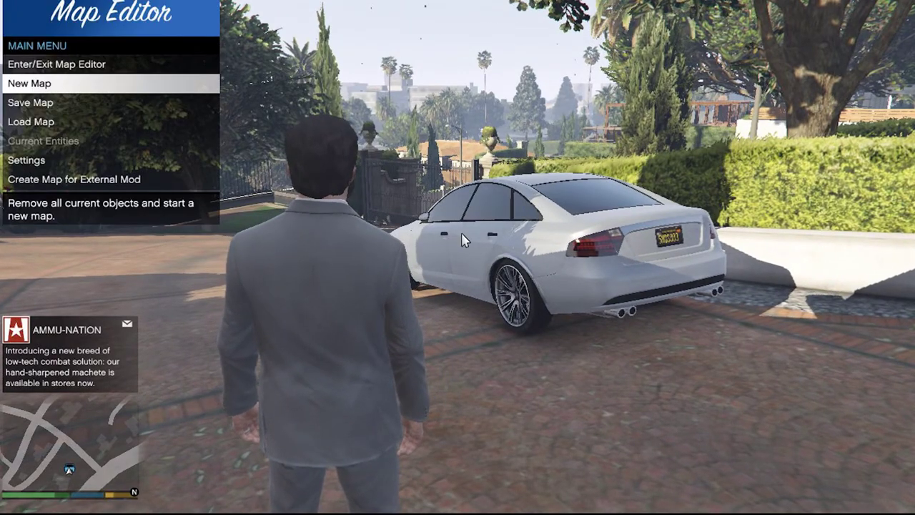
key(Down)
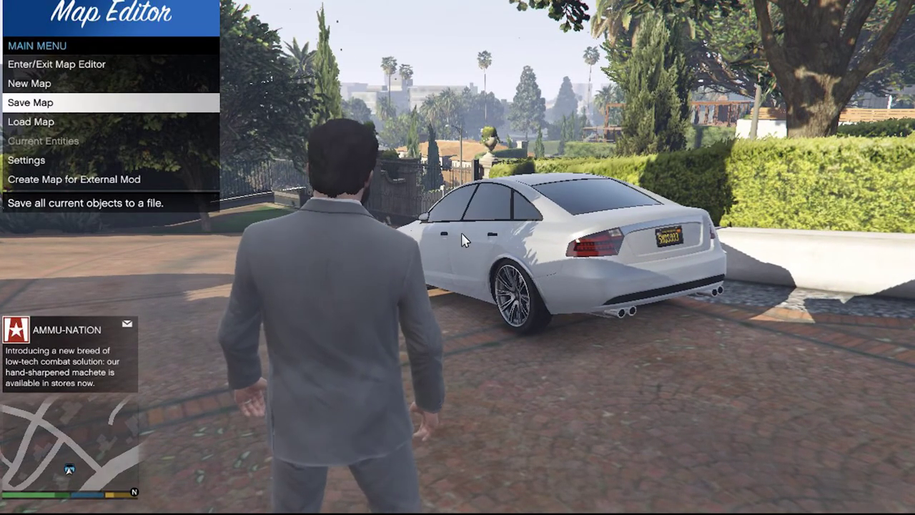
key(Down)
key(Return)
key(Up)
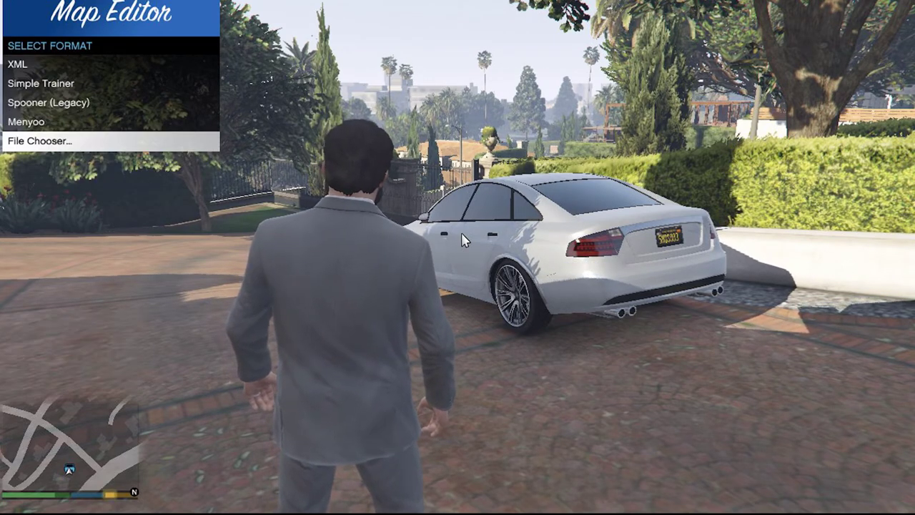
key(Return)
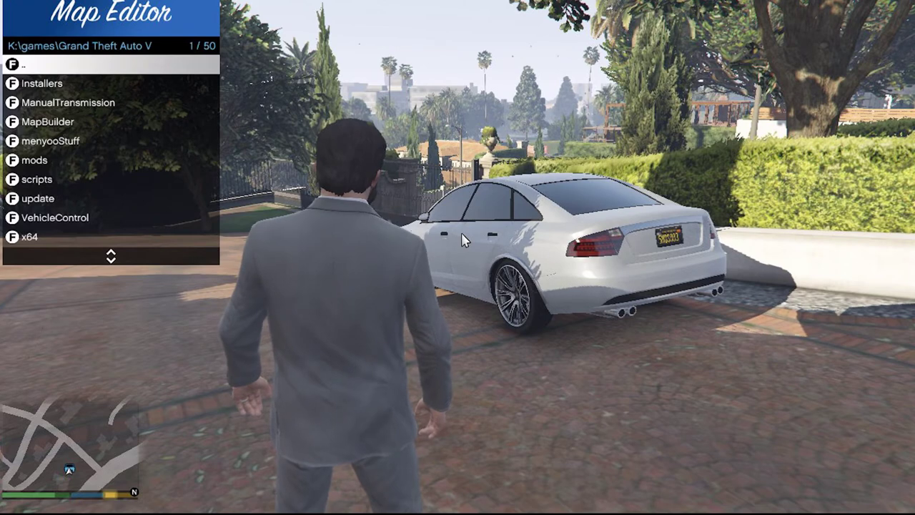
Find LifeMansion1.xml in the Grand Theft Auto V folder and load it as the map.
key(Up)
key(Down)
key(Down)
key(Down)
key(Down)
key(Down)
key(Down)
key(Down)
key(Down)
key(Down)
key(Down)
key(Down)
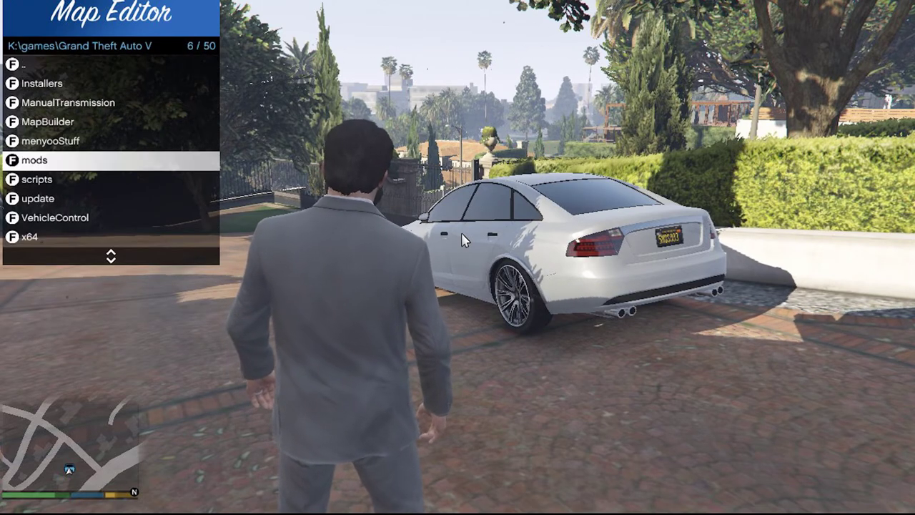
key(Down)
key(Down)
key(Down)
key(Down)
key(Down)
key(Down)
key(Down)
key(Down)
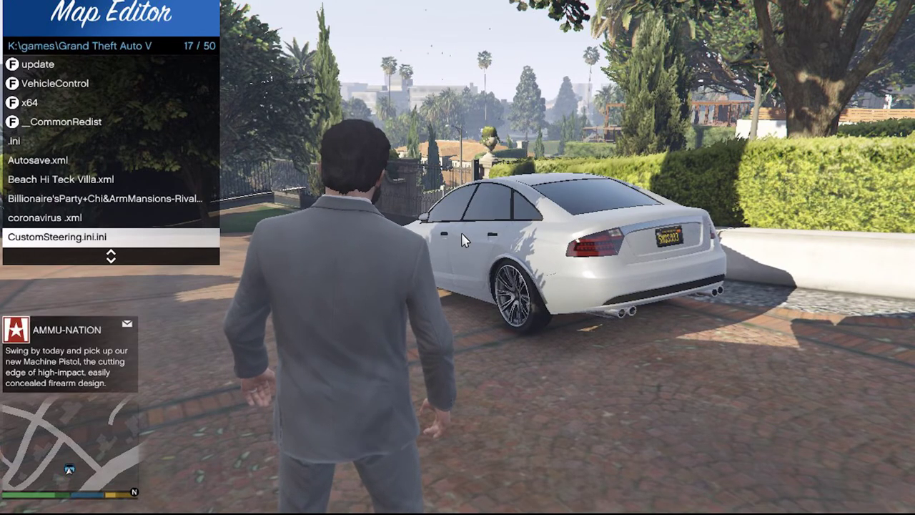
key(Down)
key(Down)
key(Down)
key(Down)
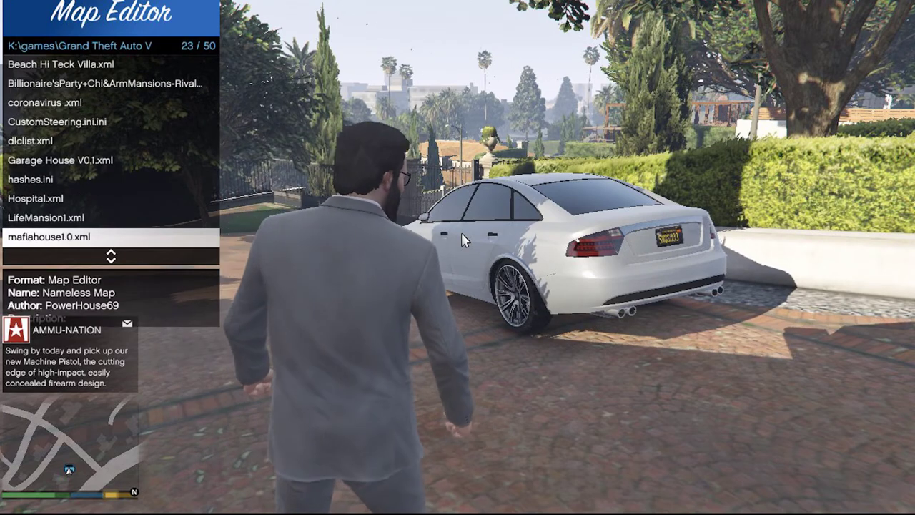
key(Up)
key(Down)
key(Up)
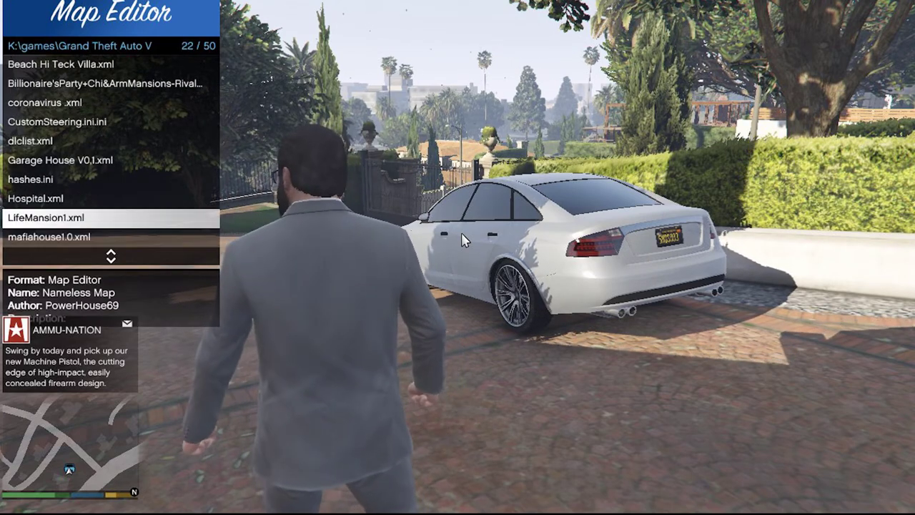
key(Return)
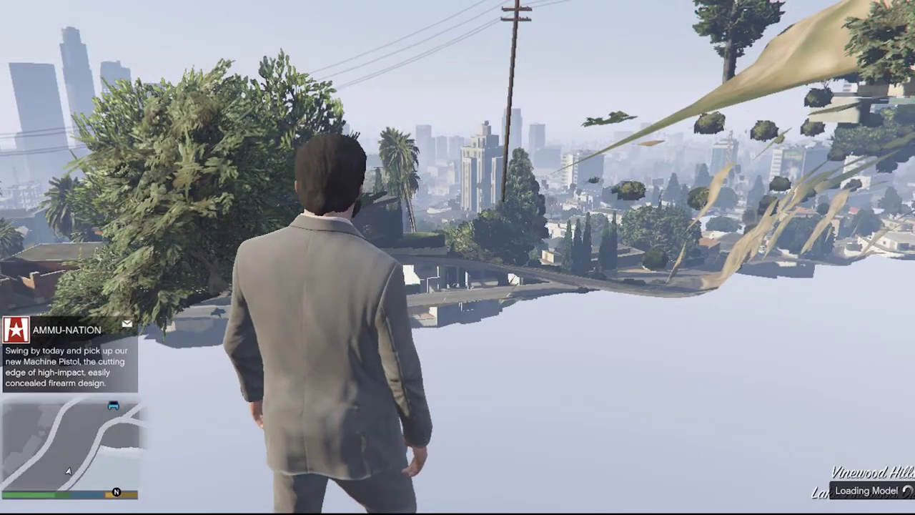
key(w)
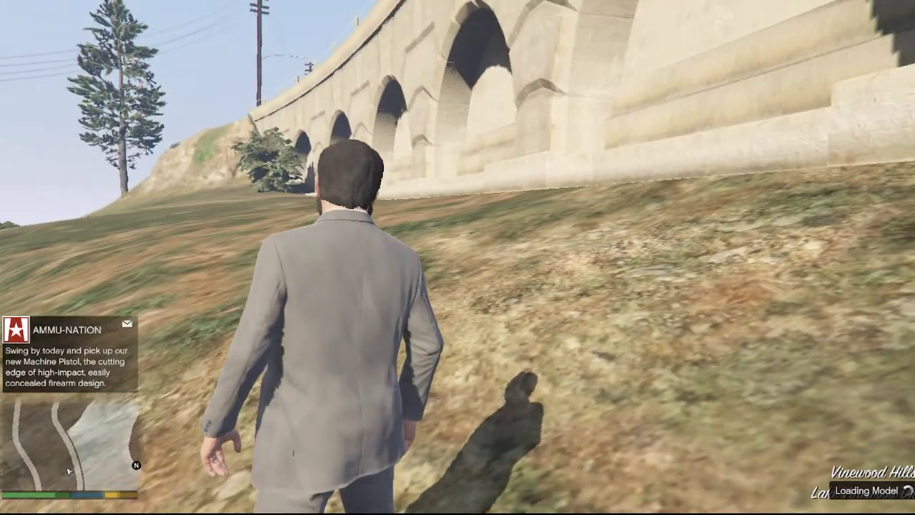
key(w)
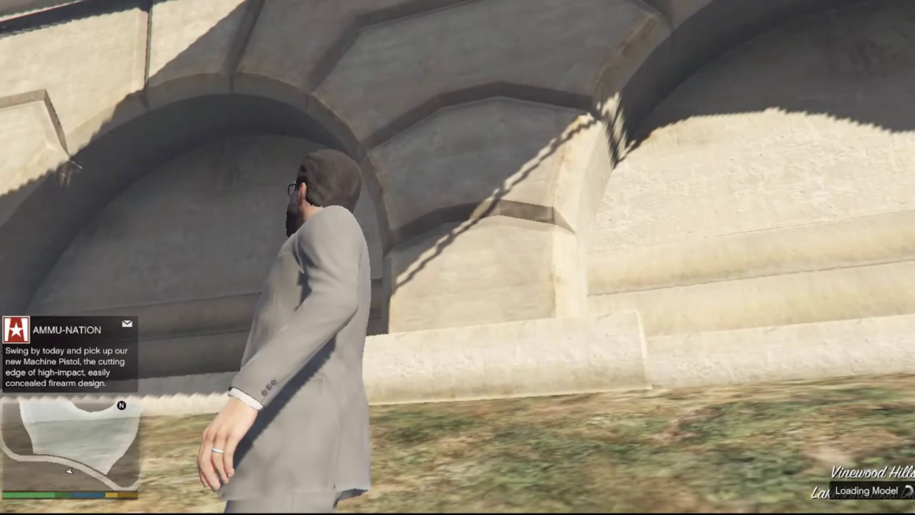
key(w)
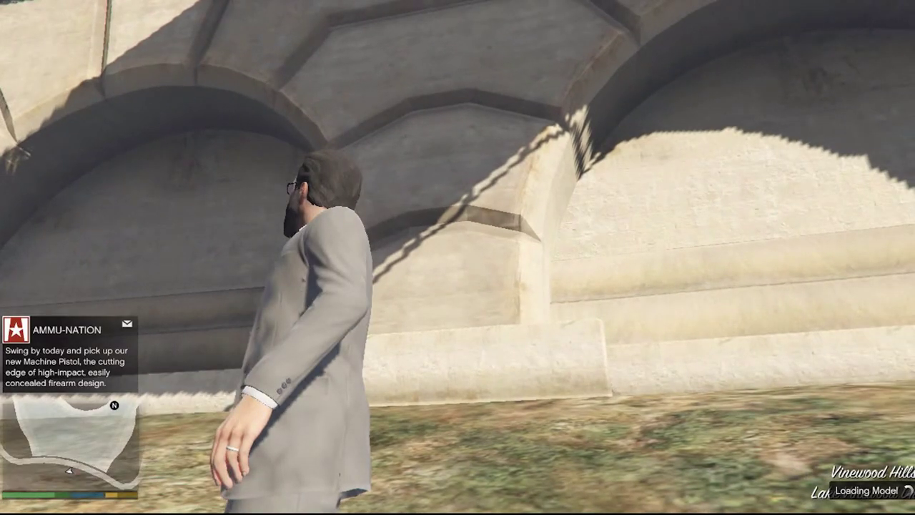
key(w)
key(w)
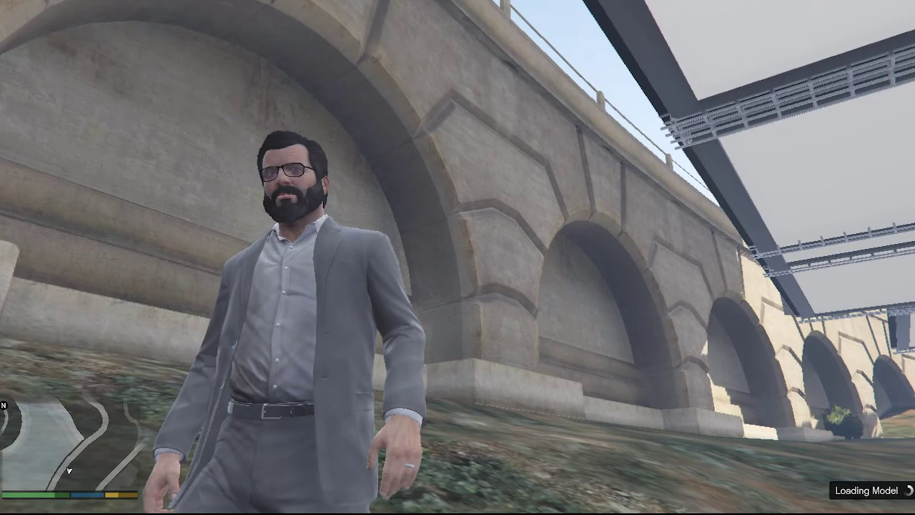
key(w)
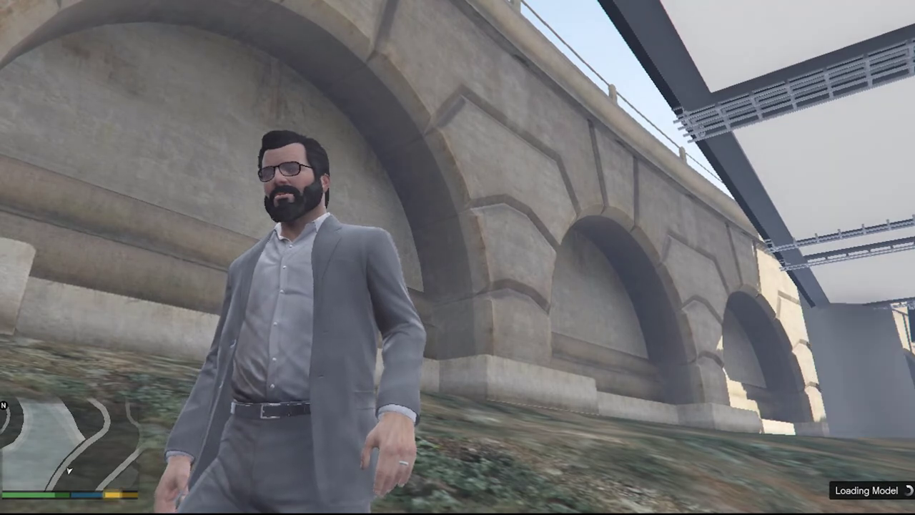
key(s)
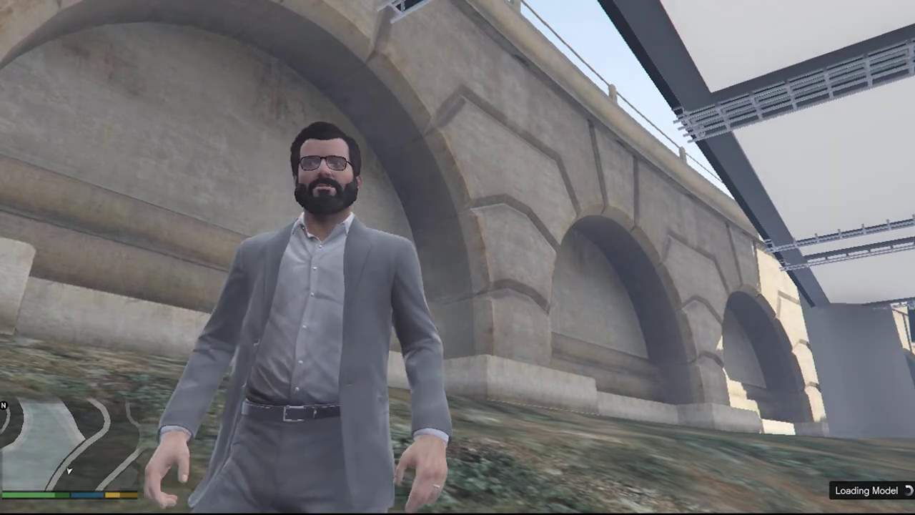
key(a)
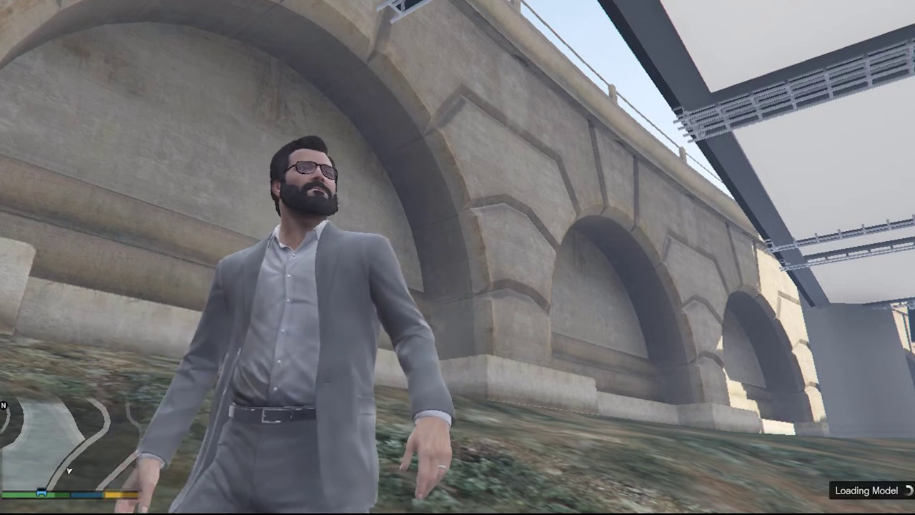
key(d)
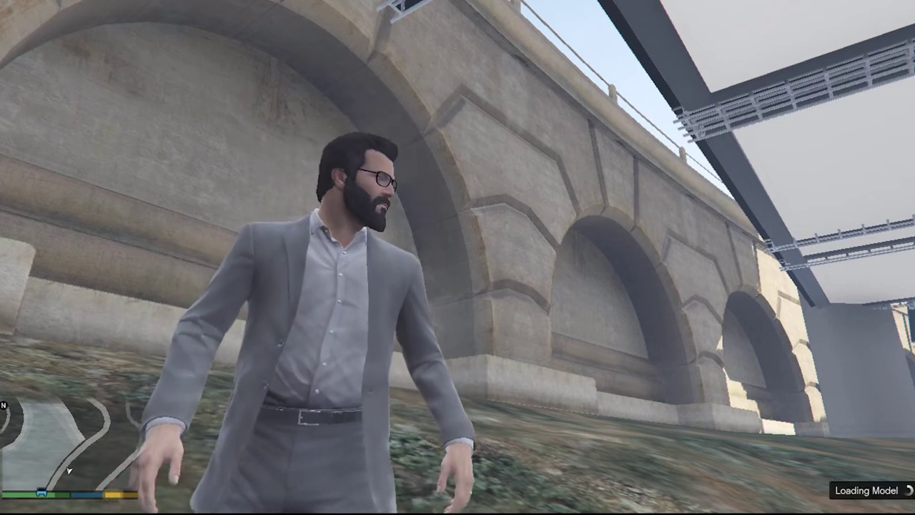
key(a)
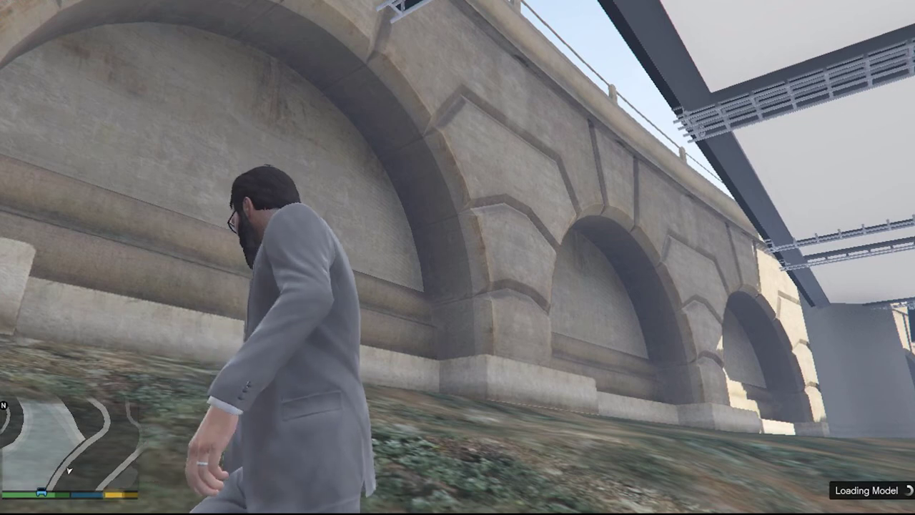
key(s)
key(s)
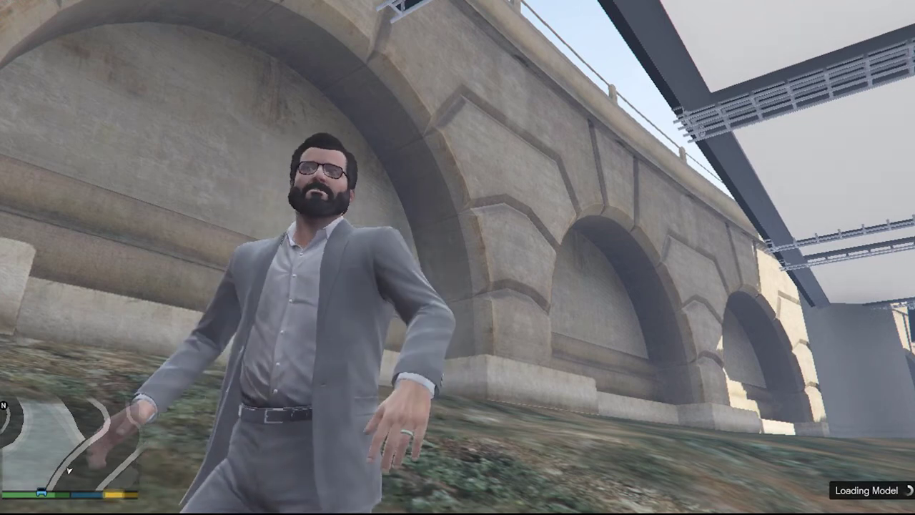
key(s)
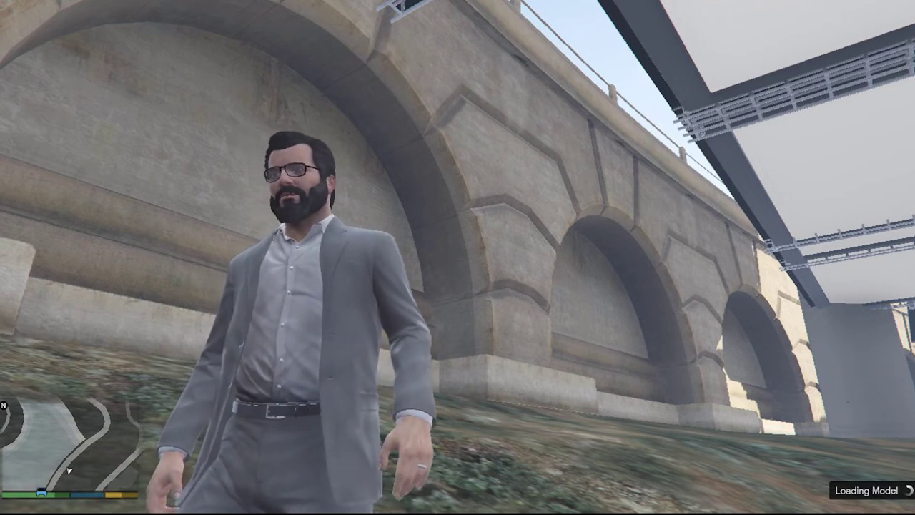
key(s)
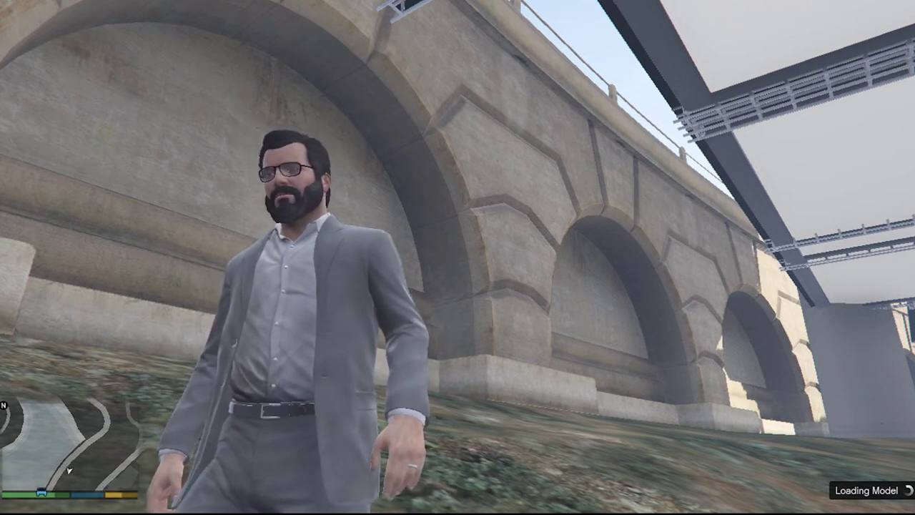